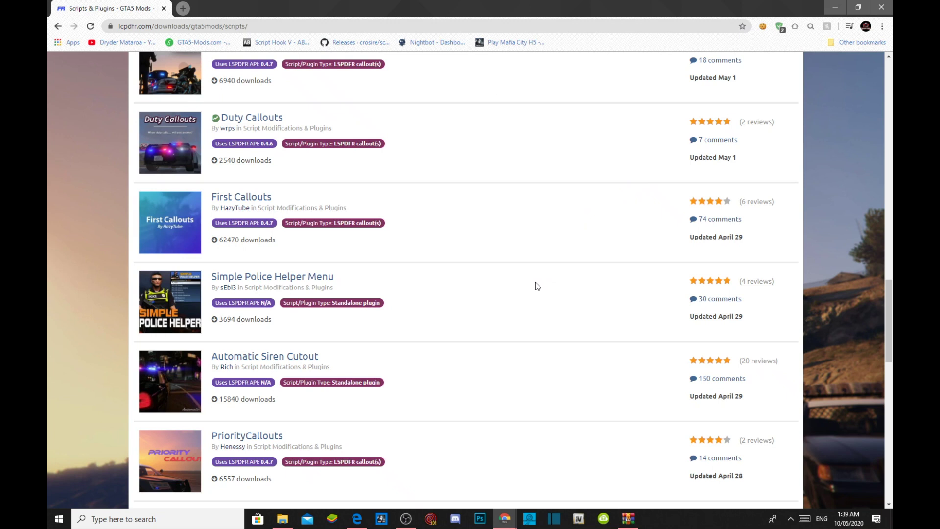
# - Browse the Scripts & Plugins list and open the Simple Police Helper Menu page
pyautogui.scroll(14, 535, 282)
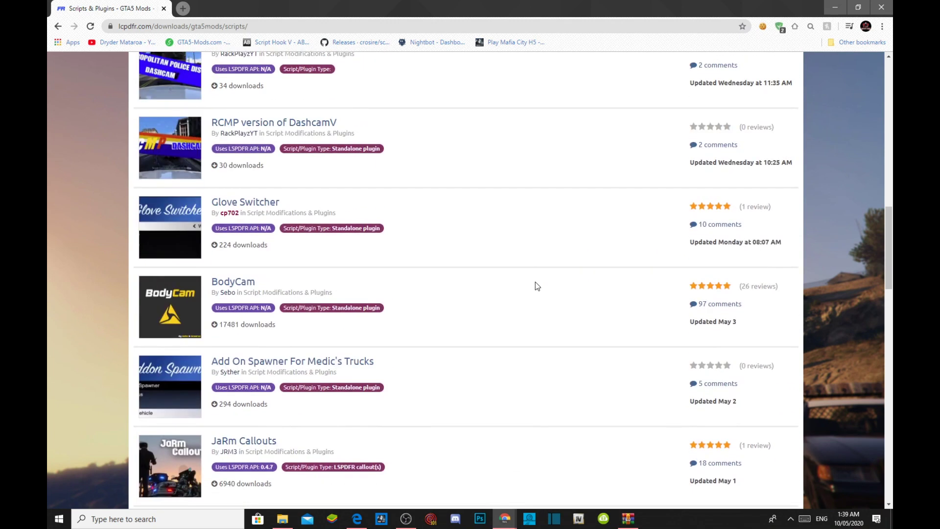
pyautogui.scroll(12, 536, 281)
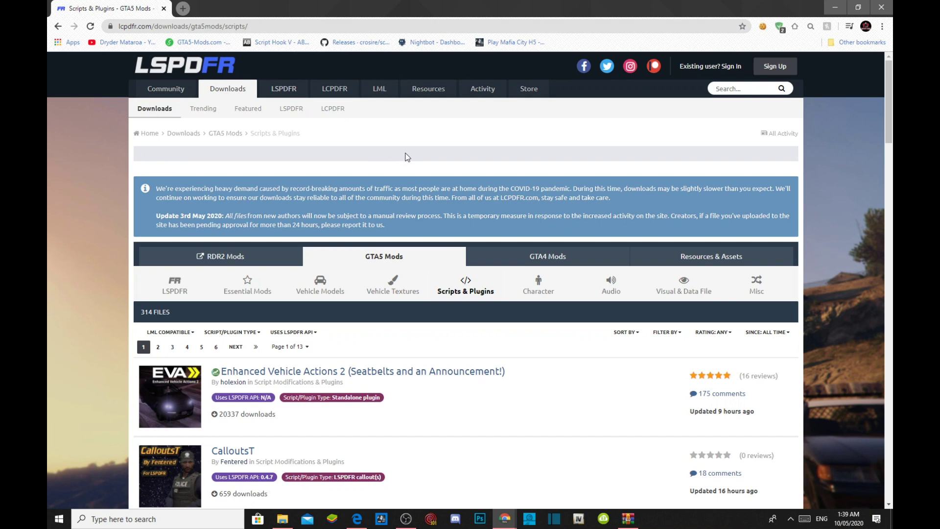
pyautogui.scroll(-8, 405, 157)
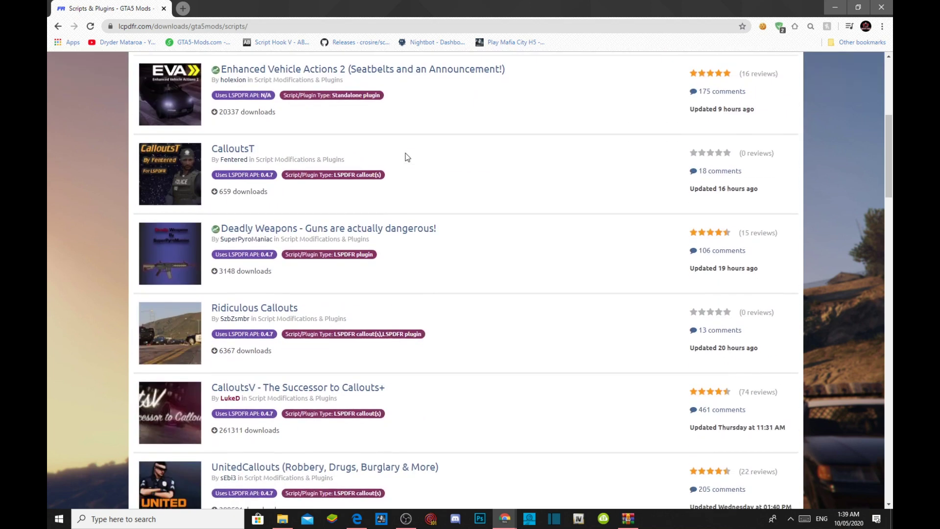
pyautogui.scroll(-4, 405, 157)
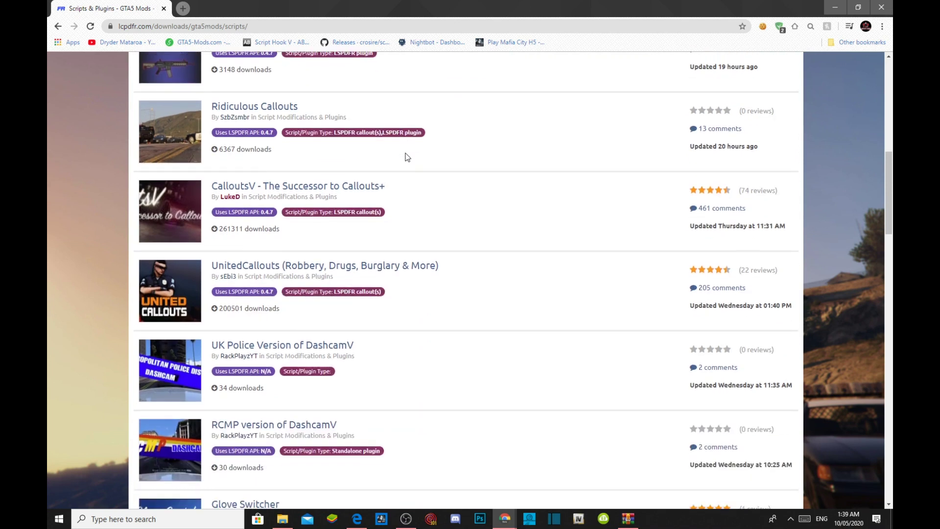
pyautogui.scroll(-7, 405, 157)
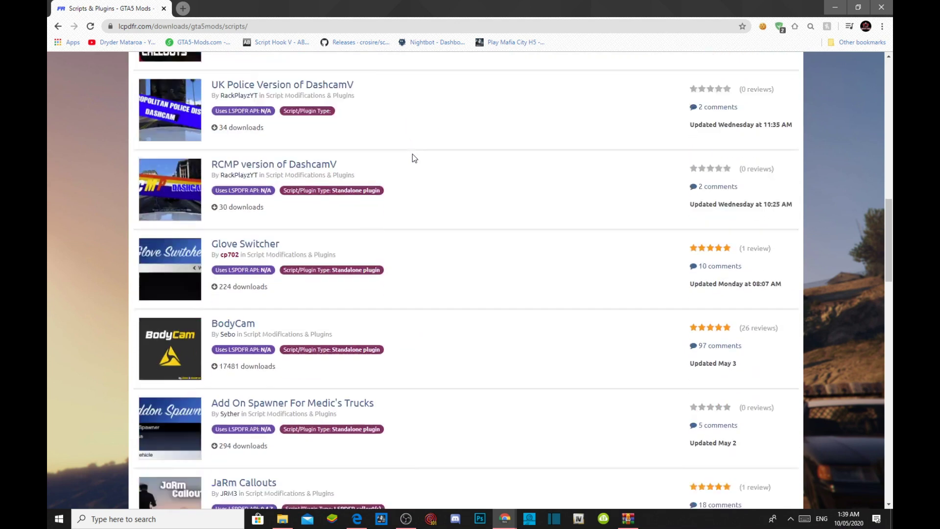
pyautogui.scroll(-5, 412, 156)
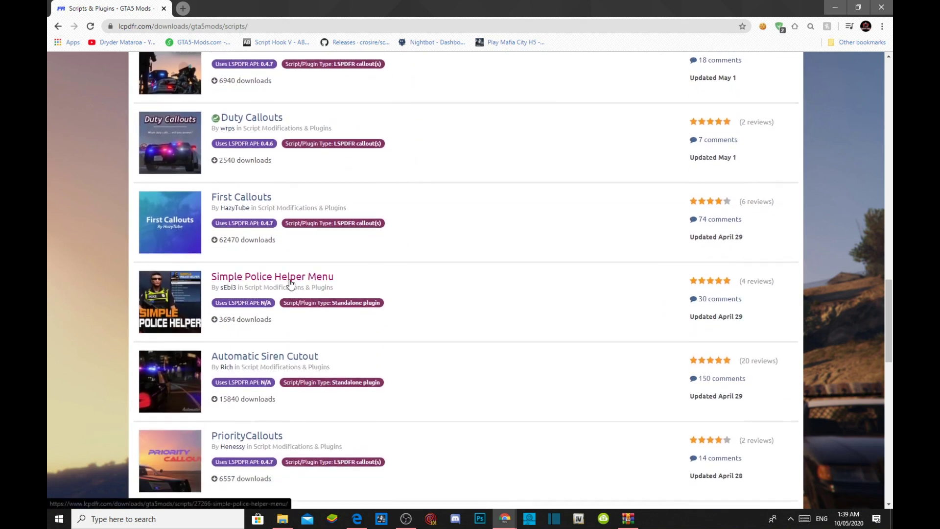
pyautogui.click(320, 277)
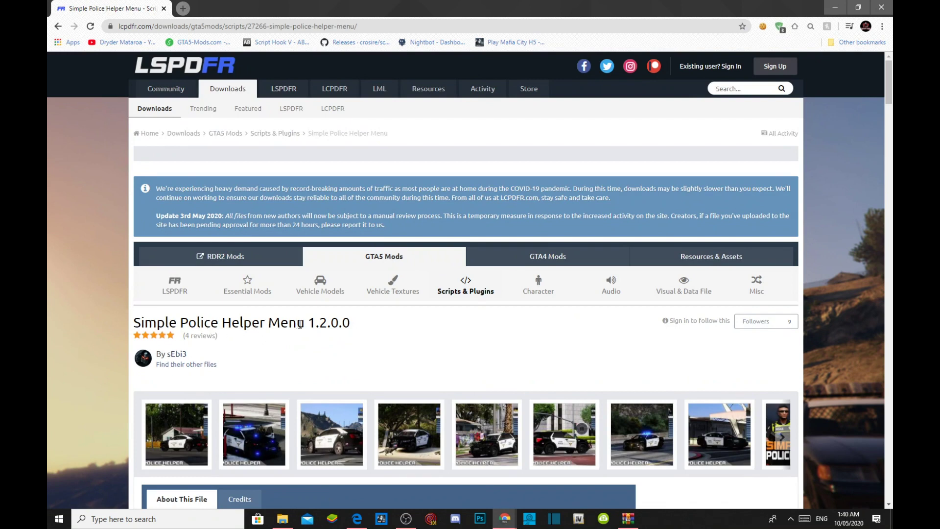
# - Request the Simple Police Helper Menu file download to bring up its download terms, and minimise the browser
pyautogui.scroll(-8, 294, 328)
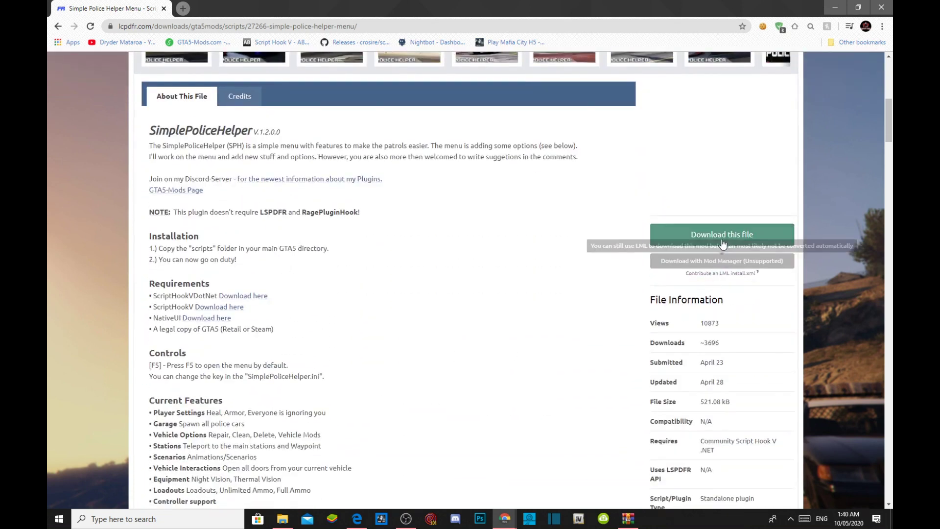
pyautogui.click(739, 237)
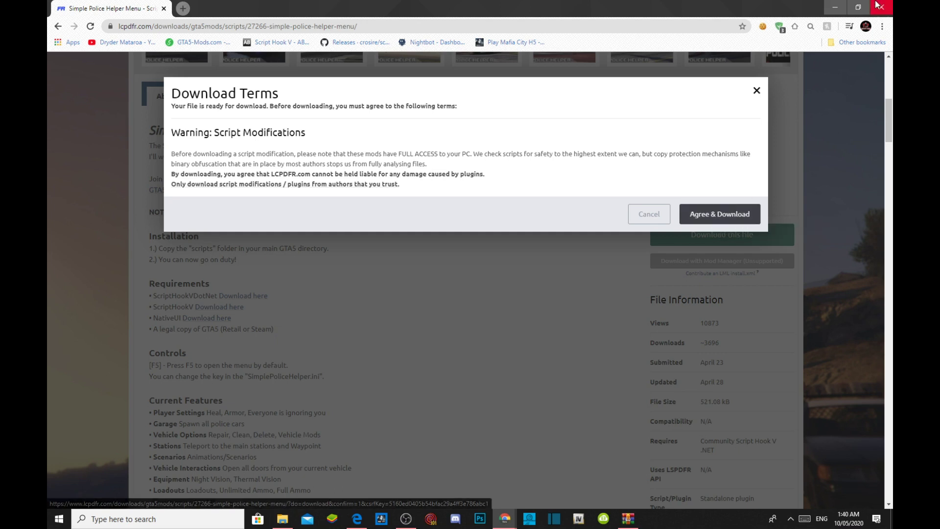
pyautogui.click(837, 8)
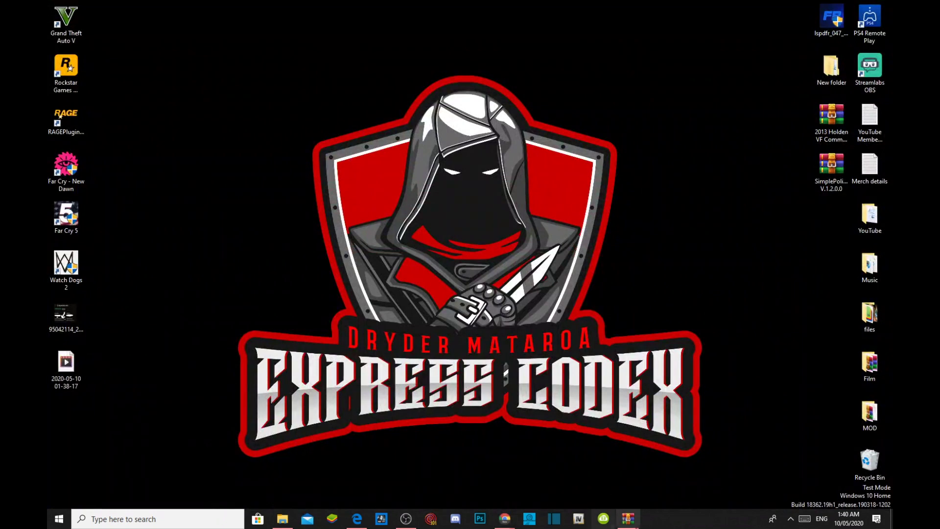
# - Switch to WinRAR and open the Grand Theft Auto V\scripts folder inside the SimplePoliceHelper V.1.2.0.0 archive
pyautogui.moveTo(630, 520)
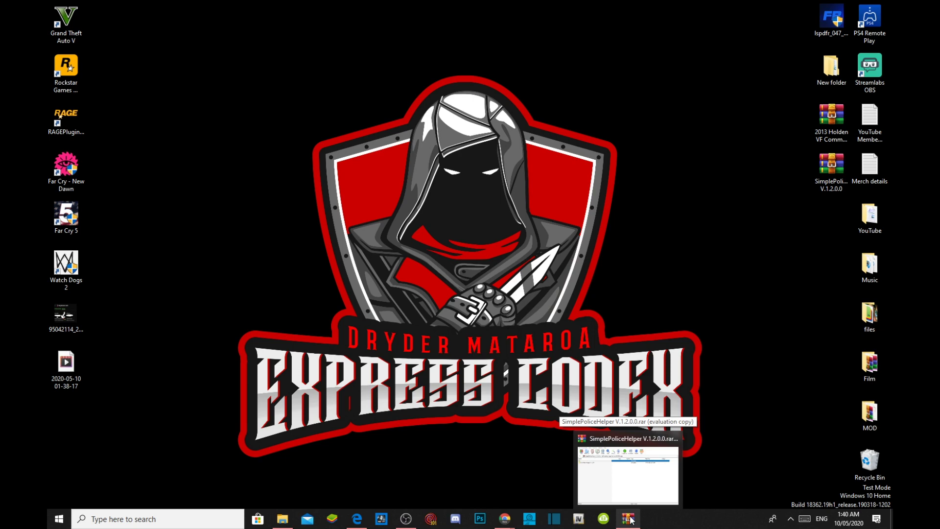
pyautogui.click(629, 519)
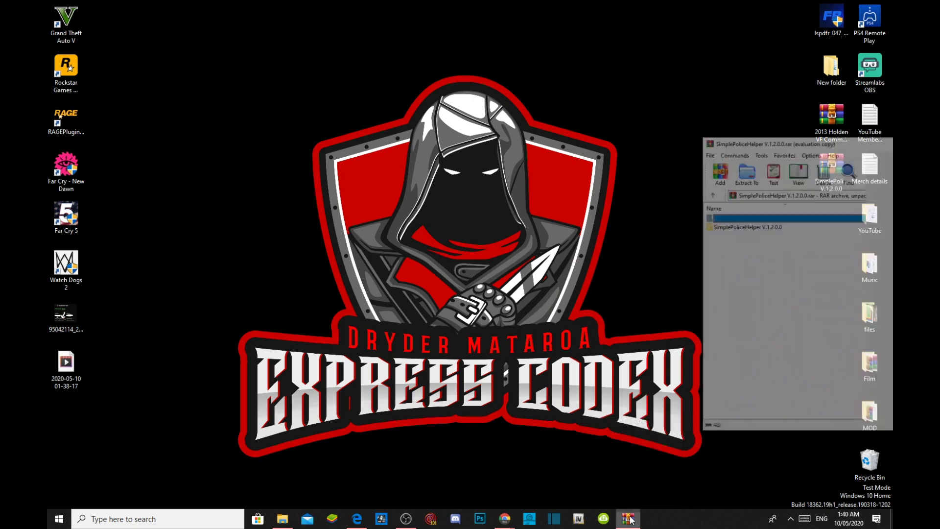
pyautogui.moveTo(826, 97); pyautogui.dragTo(482, 92)
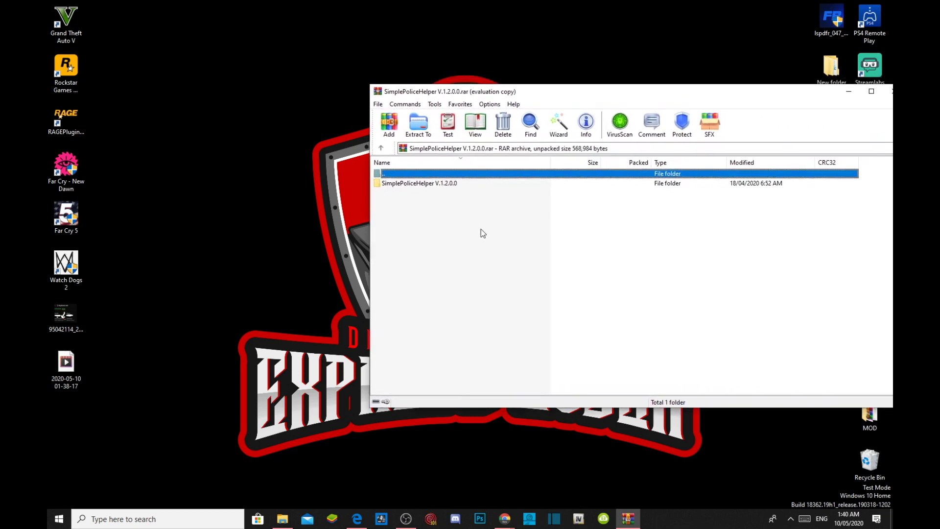
pyautogui.doubleClick(405, 185)
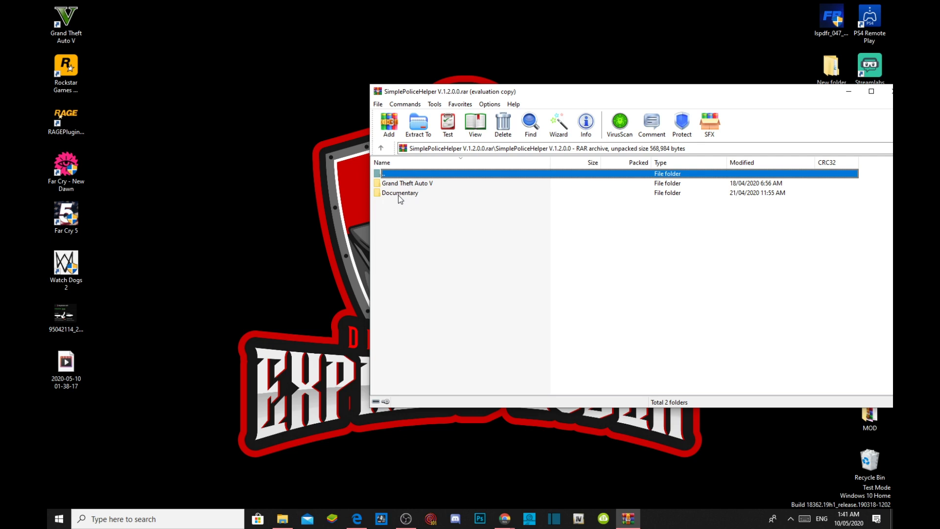
pyautogui.doubleClick(430, 186)
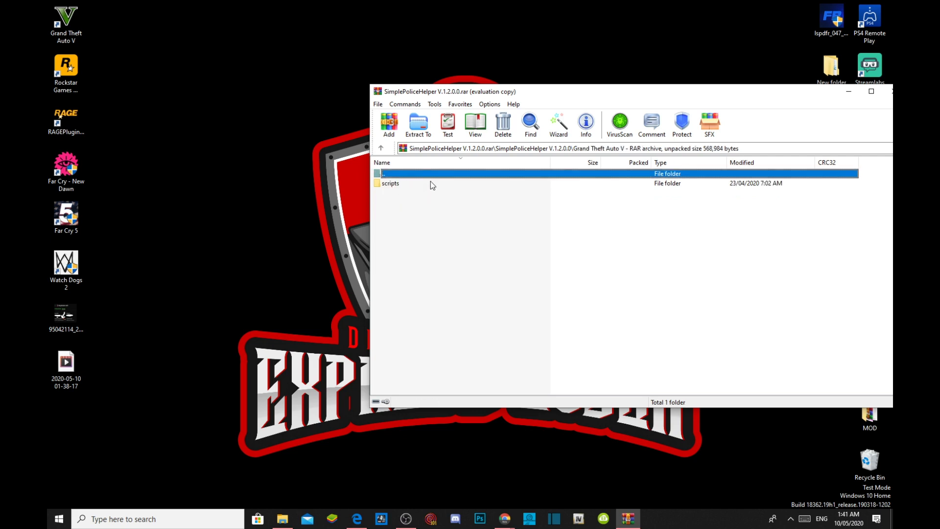
pyautogui.doubleClick(391, 184)
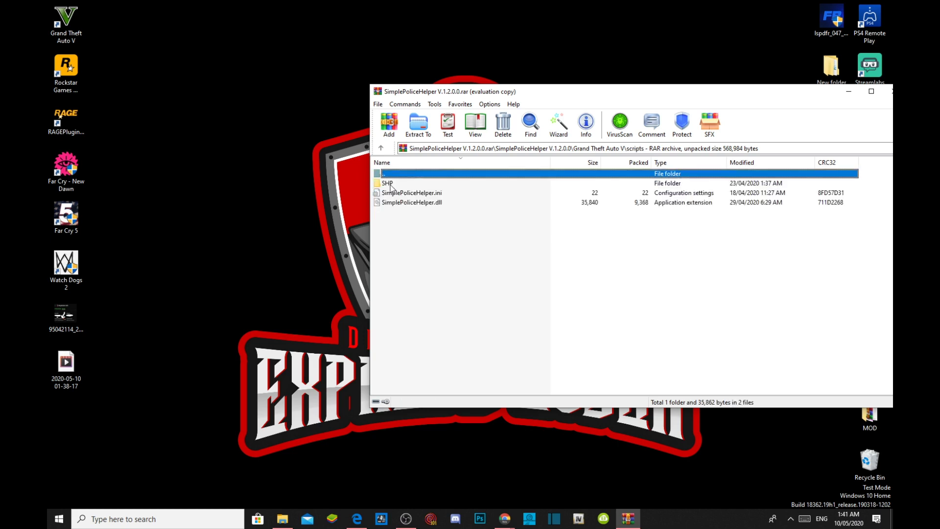
# - Move the archive window aside and open the game's install folder from the Grand Theft Auto V desktop shortcut
pyautogui.moveTo(446, 98); pyautogui.dragTo(645, 72)
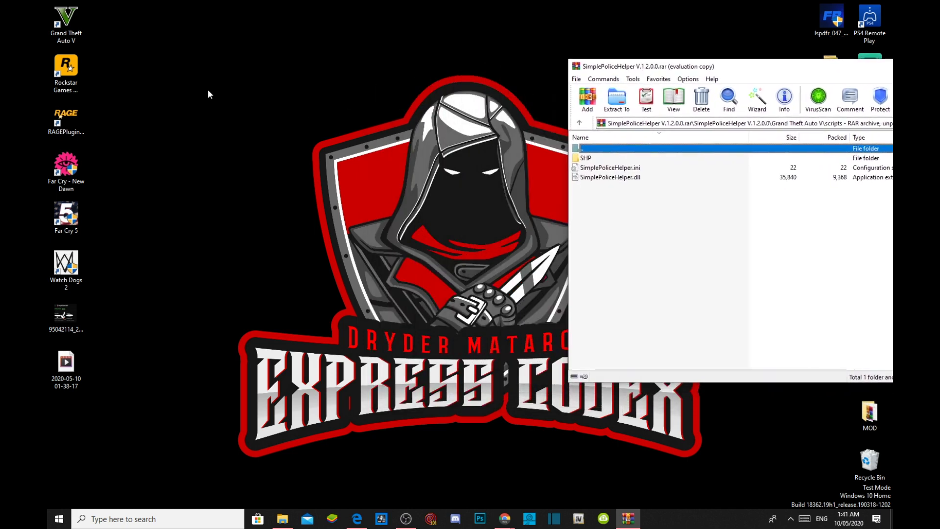
pyautogui.rightClick(67, 22)
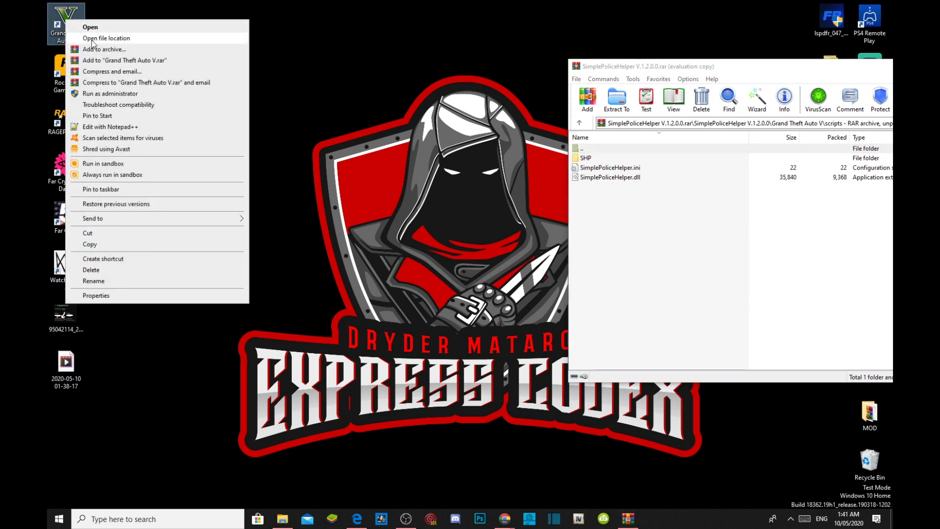
pyautogui.click(92, 40)
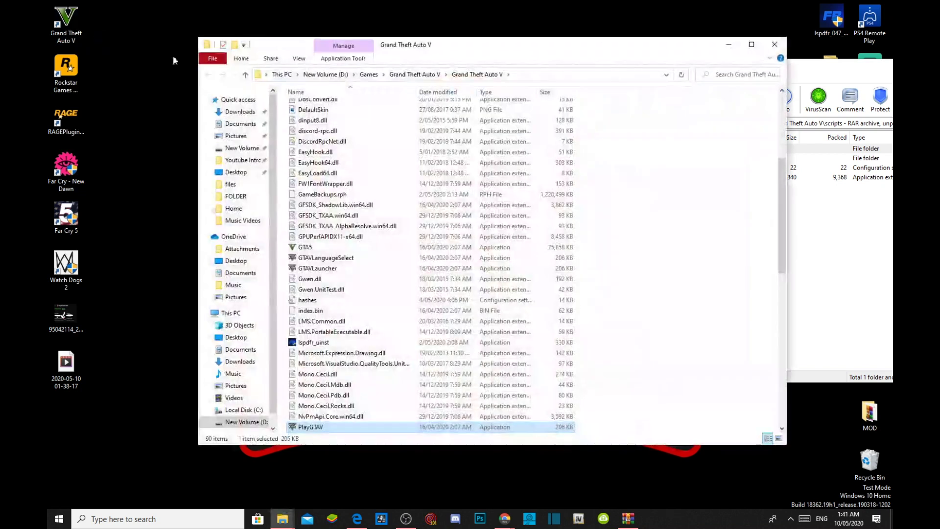
pyautogui.moveTo(451, 42); pyautogui.dragTo(359, 45)
pyautogui.scroll(6, 286, 290)
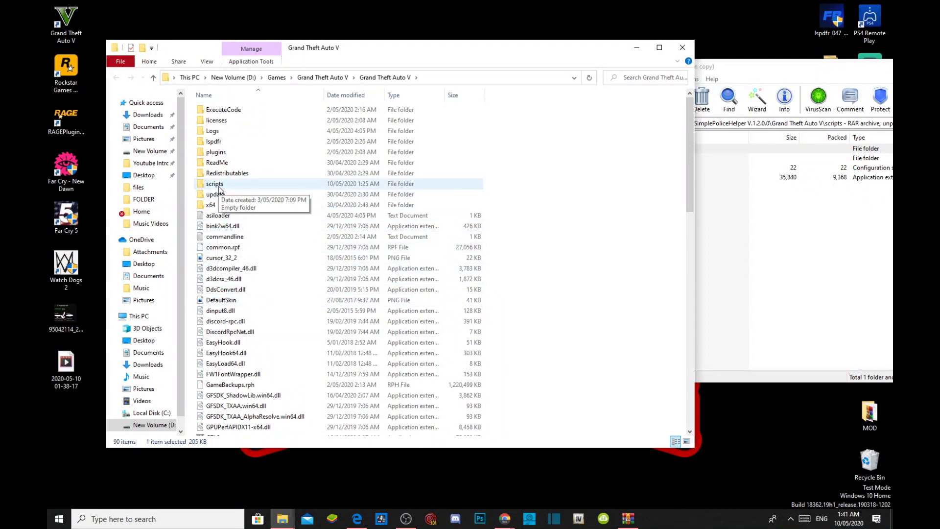
pyautogui.rightClick(578, 242)
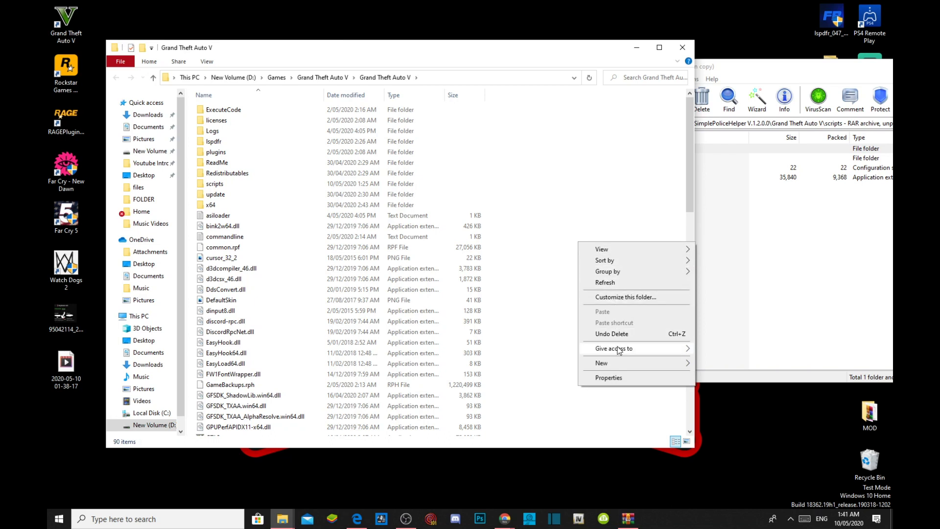
pyautogui.moveTo(619, 363)
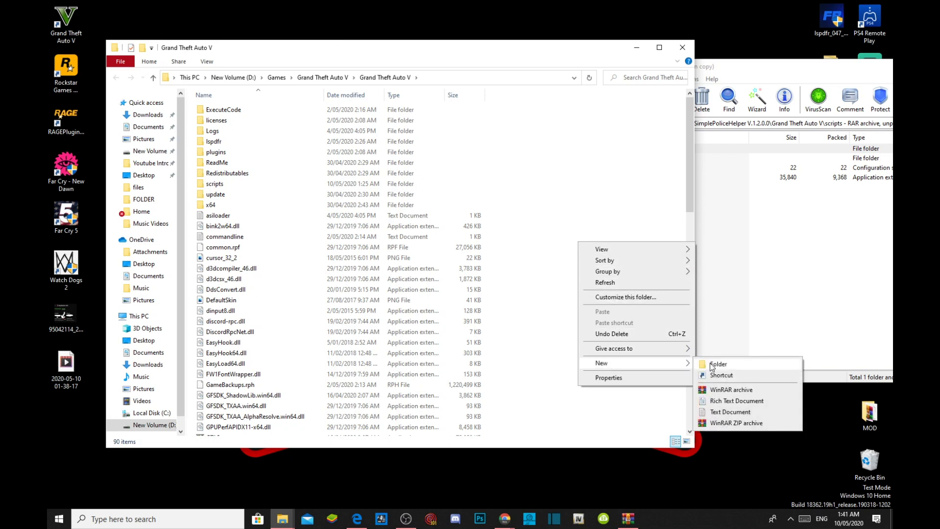
pyautogui.click(620, 200)
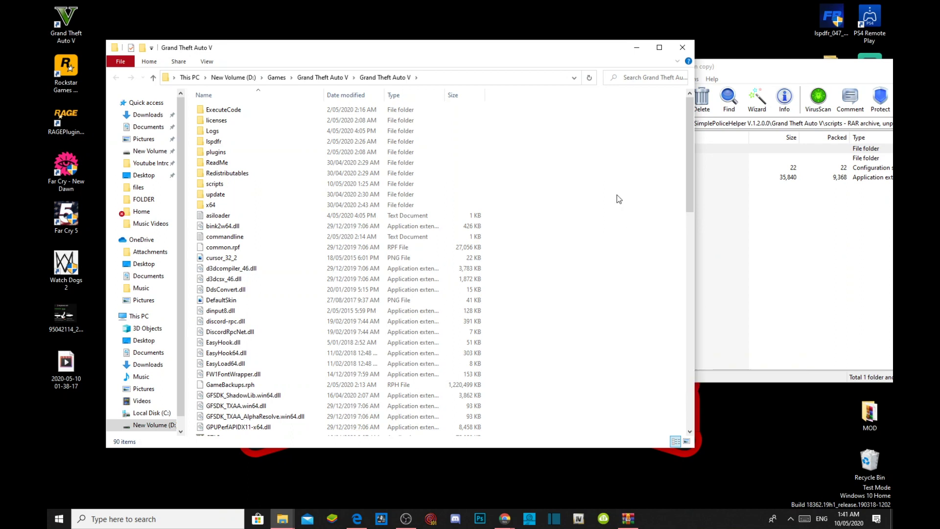
# - Extract the SHP folder, SimplePoliceHelper.ini and SimplePoliceHelper.dll from the archive into the game's scripts folder, and close the archive
pyautogui.doubleClick(214, 186)
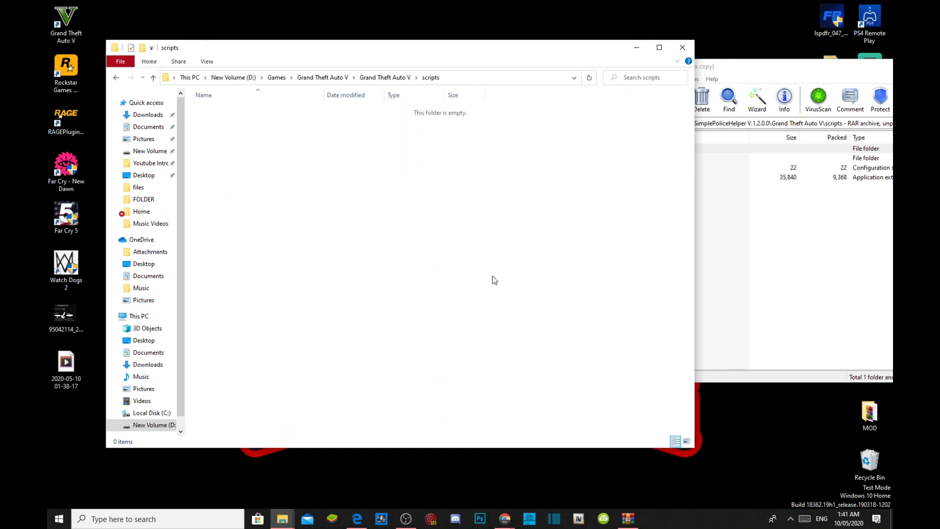
pyautogui.click(747, 283)
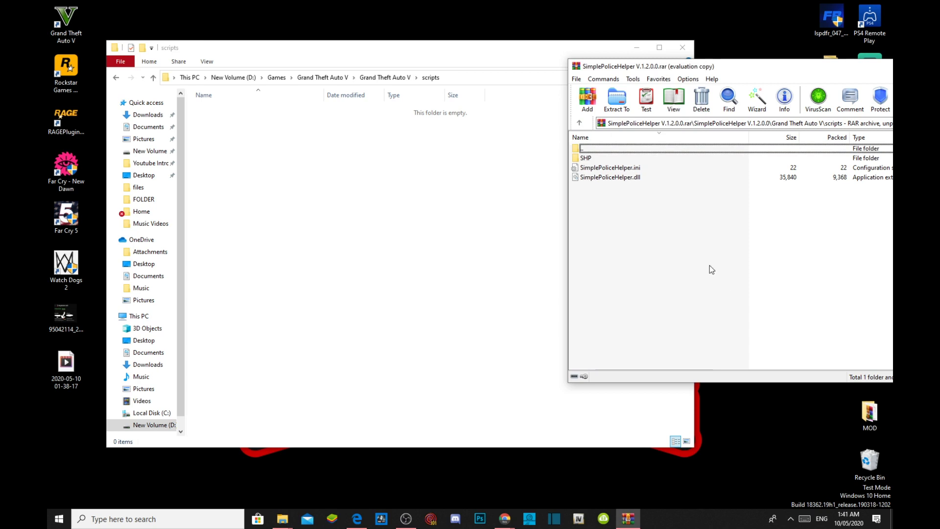
pyautogui.moveTo(631, 70); pyautogui.dragTo(768, 74)
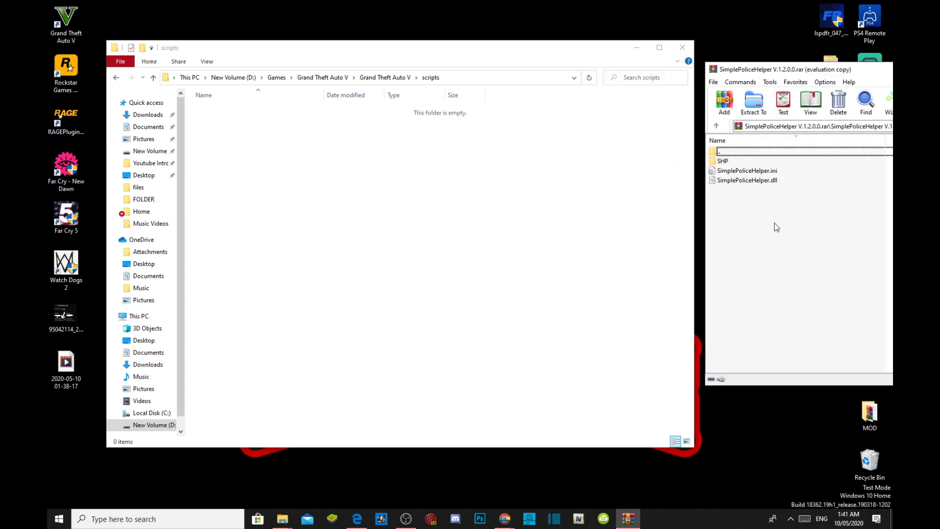
pyautogui.moveTo(768, 220); pyautogui.dragTo(295, 169)
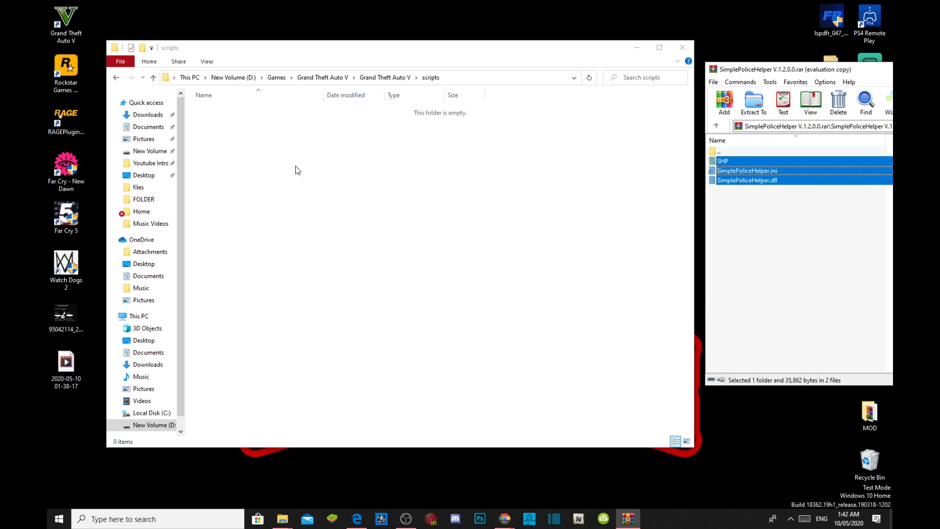
pyautogui.doubleClick(772, 77)
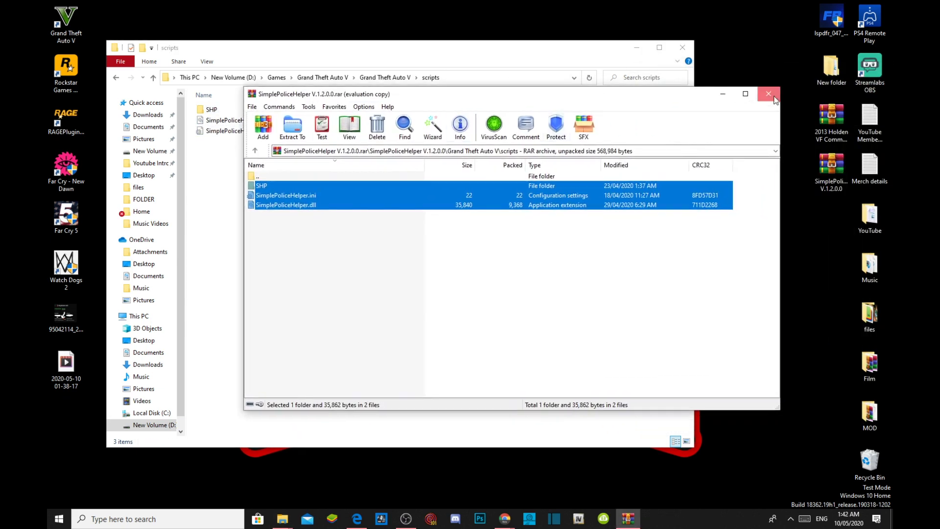
pyautogui.click(769, 94)
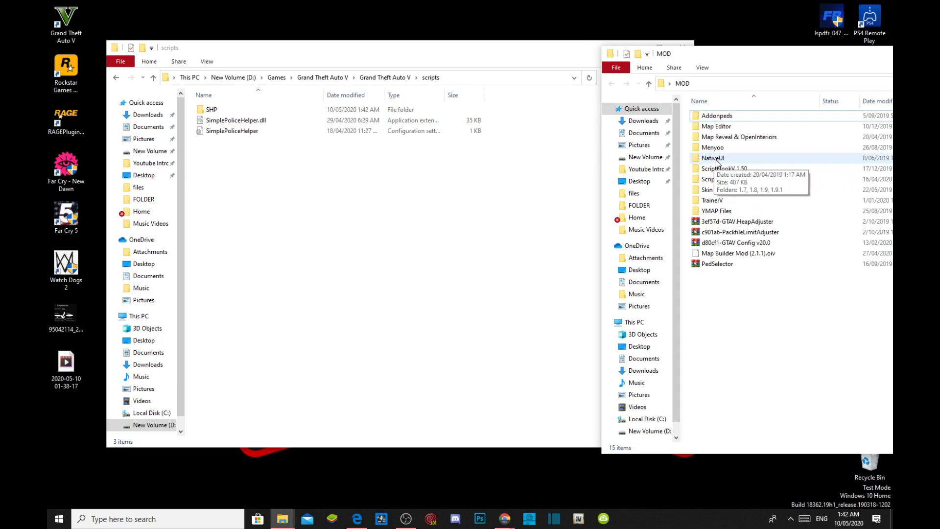
# - Copy NativeUI.dll from the 1.9.1 folder under MOD\NativeUI into the game's scripts folder
pyautogui.doubleClick(714, 159)
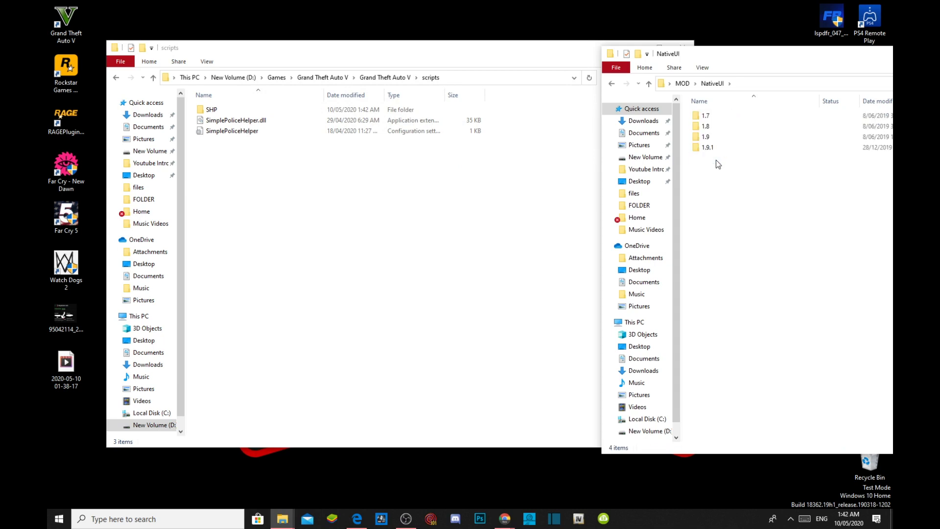
pyautogui.click(709, 148)
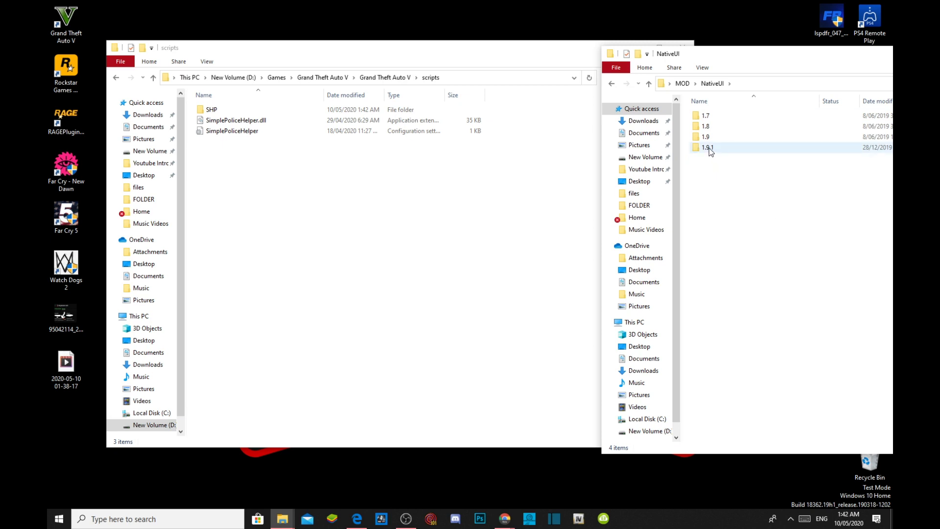
pyautogui.doubleClick(709, 148)
pyautogui.moveTo(712, 56); pyautogui.dragTo(849, 52)
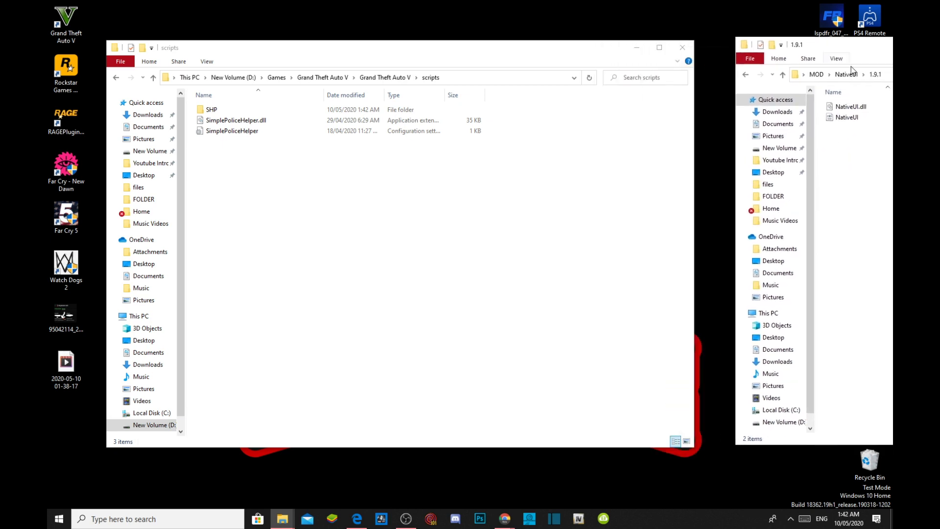
pyautogui.click(850, 112)
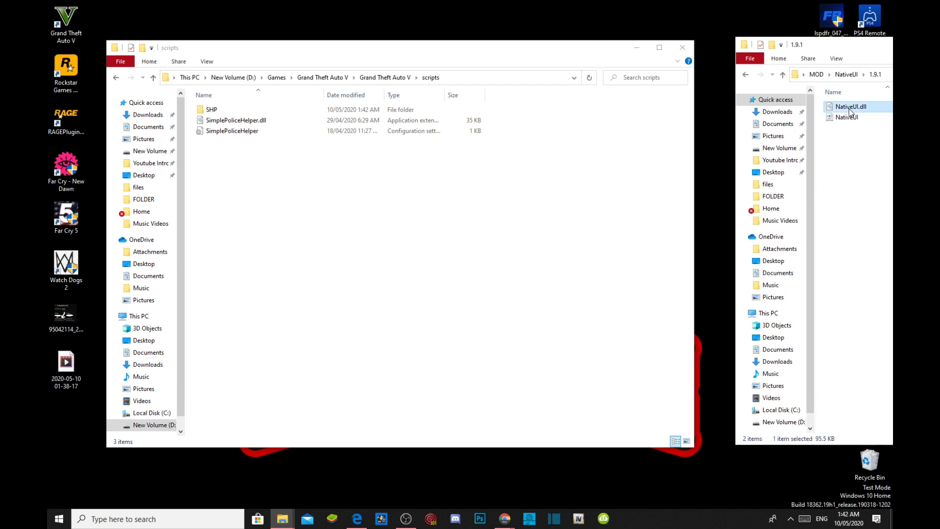
pyautogui.moveTo(850, 113); pyautogui.dragTo(283, 206)
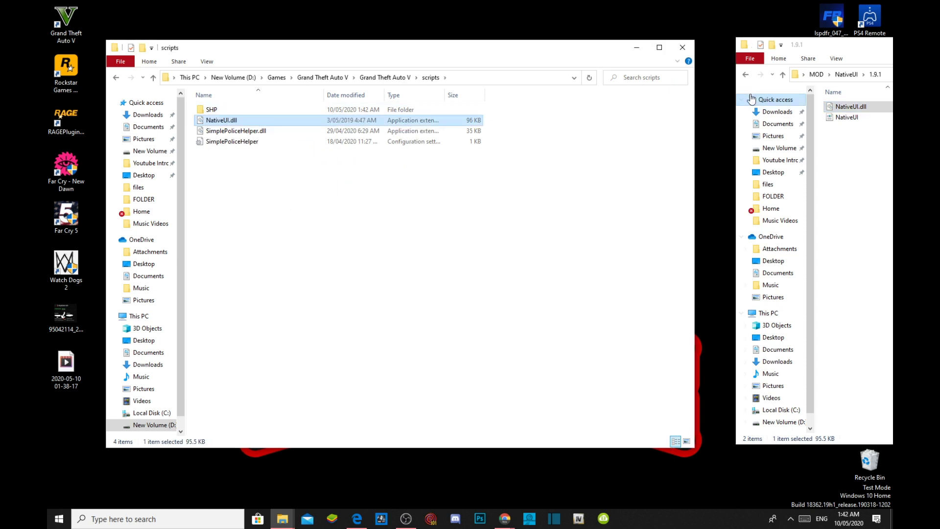
pyautogui.moveTo(838, 45); pyautogui.dragTo(257, 140)
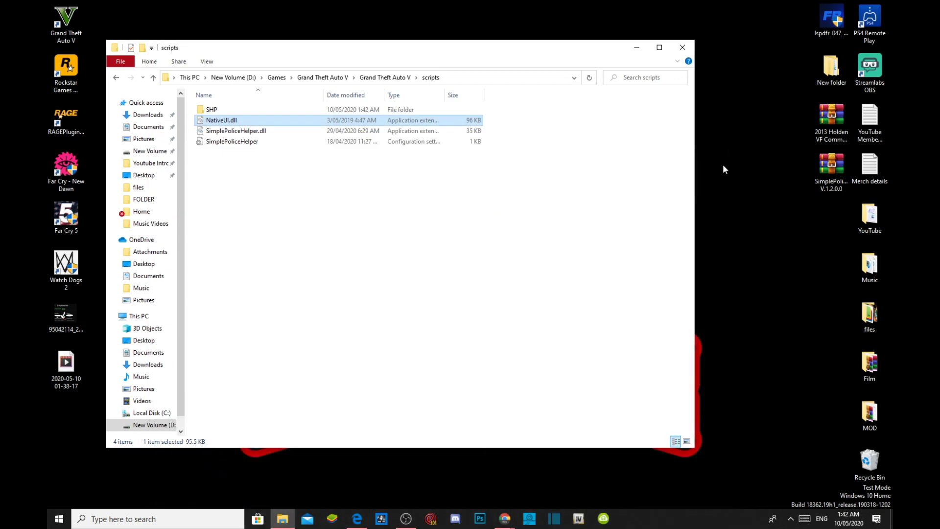
# - Return to the main Grand Theft Auto V folder, close its window and refresh the desktop
pyautogui.click(474, 243)
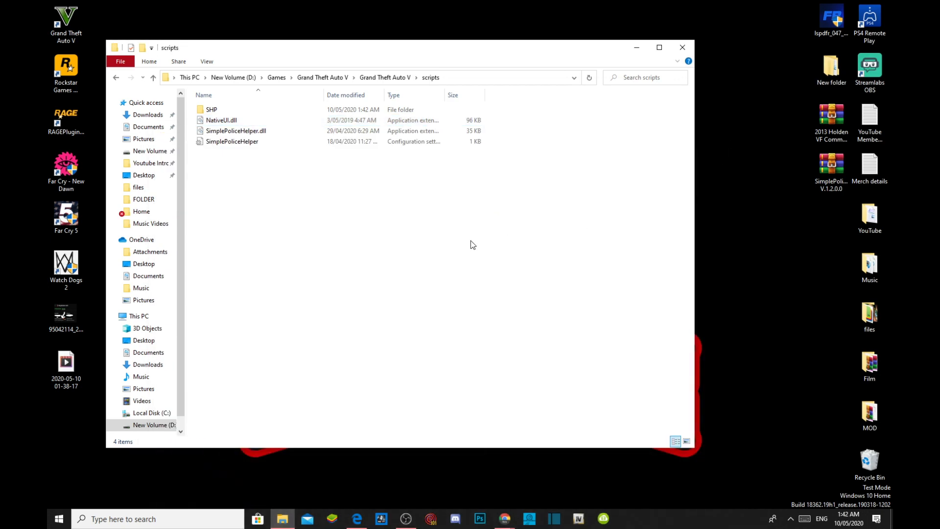
pyautogui.click(392, 80)
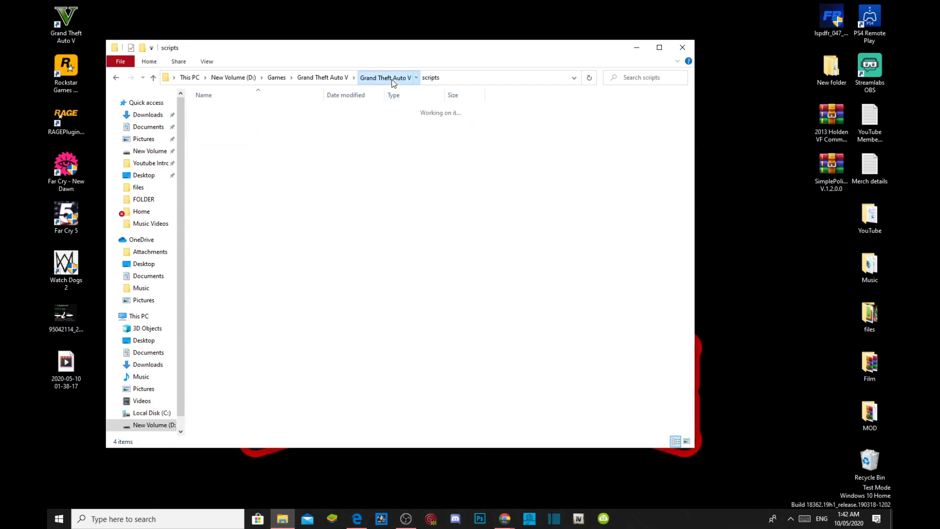
pyautogui.rightClick(589, 201)
pyautogui.click(615, 242)
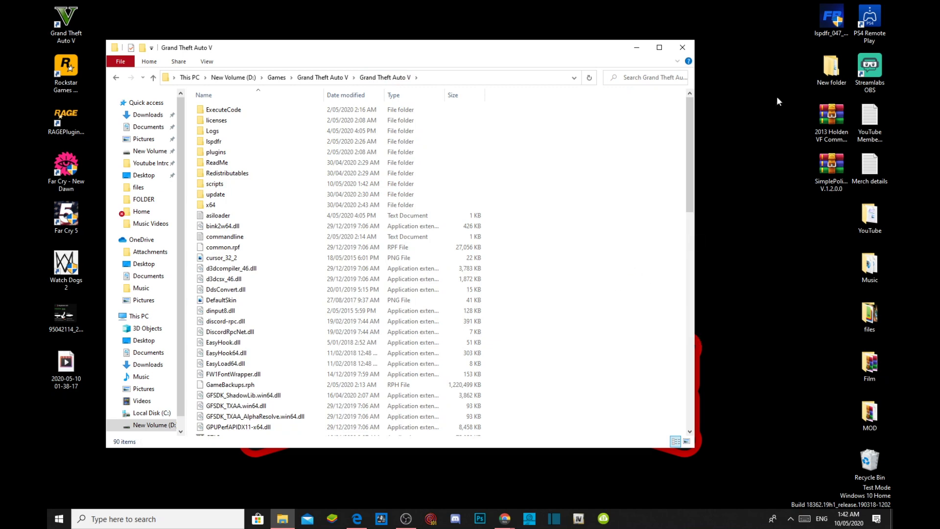
pyautogui.click(682, 47)
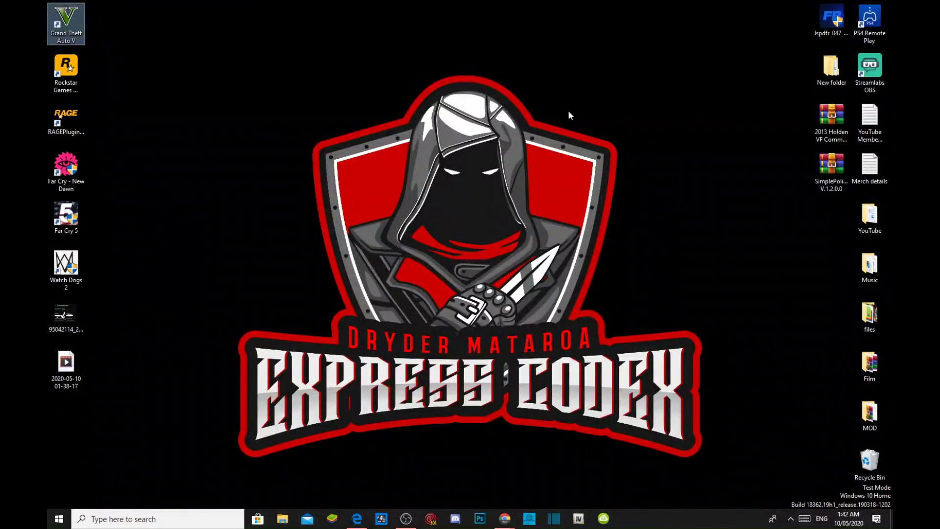
pyautogui.rightClick(571, 86)
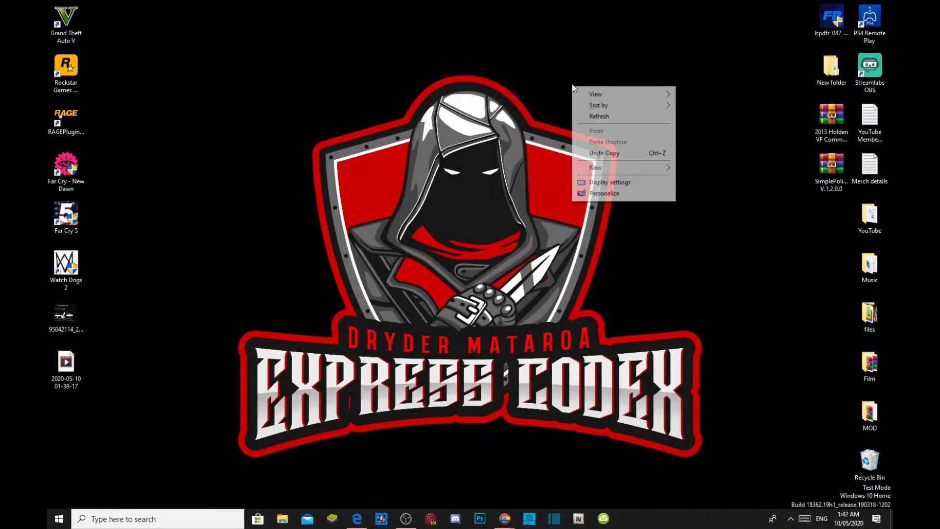
pyautogui.click(609, 115)
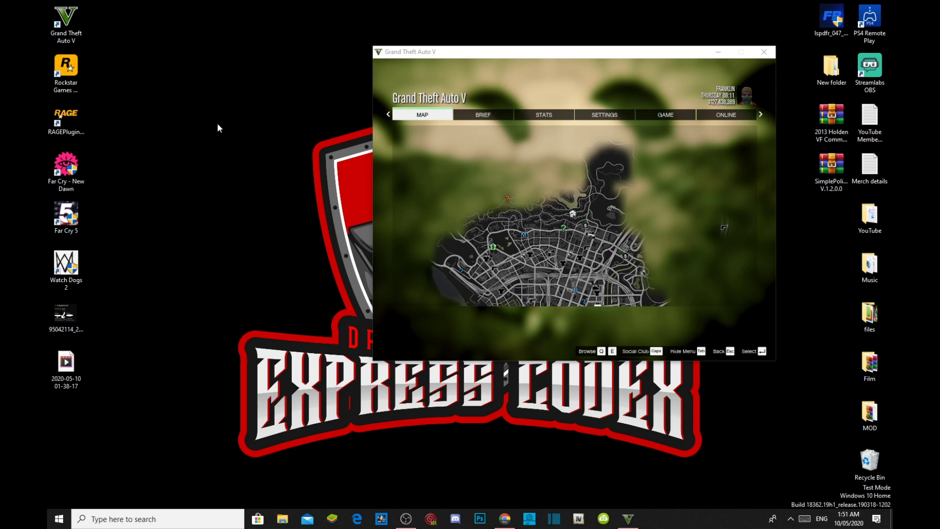
# - Check the OpenMenu key in SimplePoliceHelper.ini in the game's scripts folder, and close the file and folder
pyautogui.hotkey('alt', 'Tab')
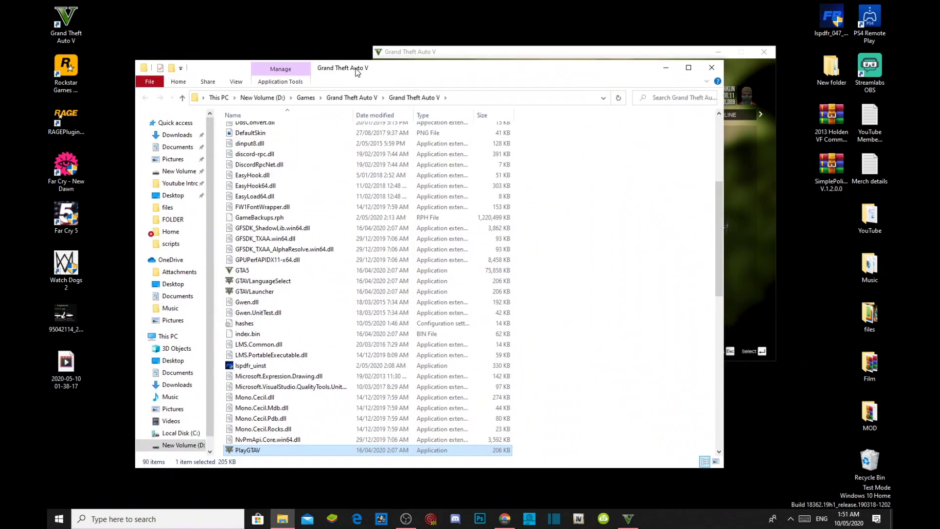
pyautogui.scroll(6, 424, 239)
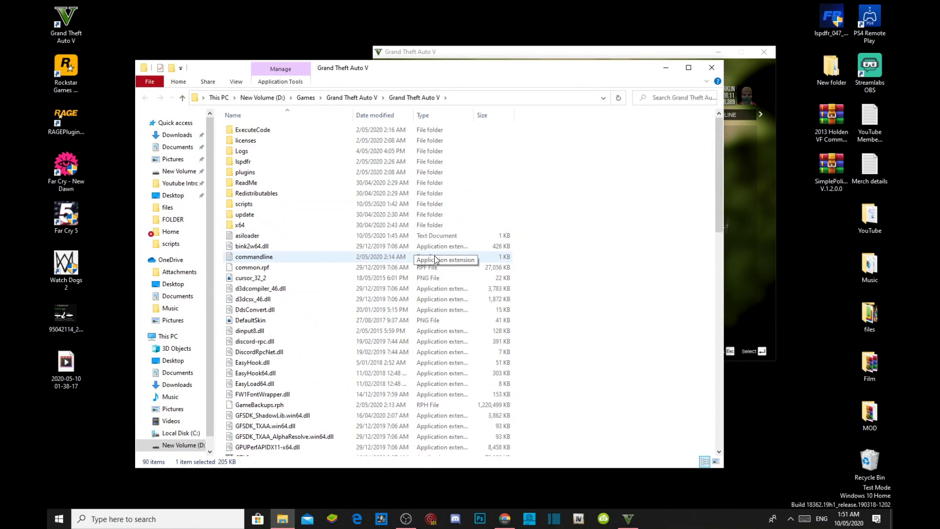
pyautogui.doubleClick(244, 204)
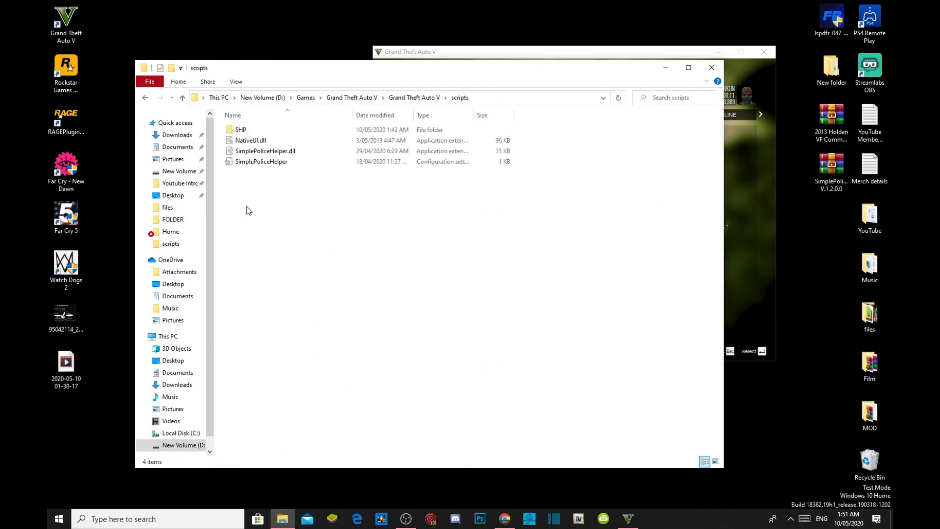
pyautogui.doubleClick(254, 160)
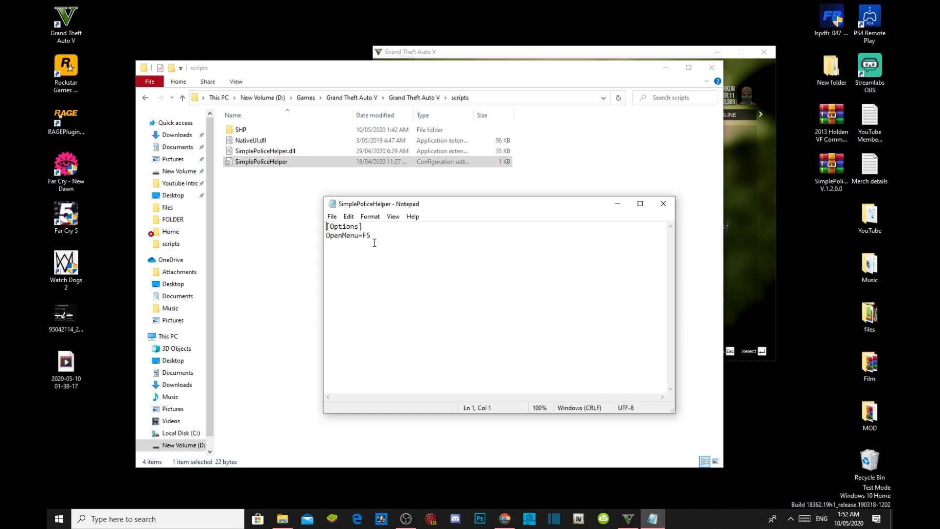
pyautogui.click(663, 203)
pyautogui.click(711, 67)
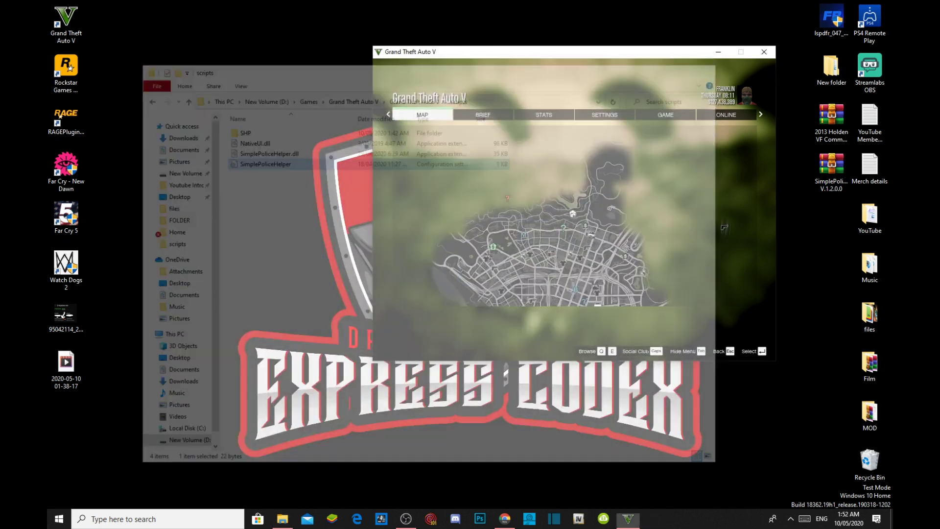
# - Switch to Grand Theft Auto V, leave the pause map and open the Simple Police Helper menu
pyautogui.click(527, 220)
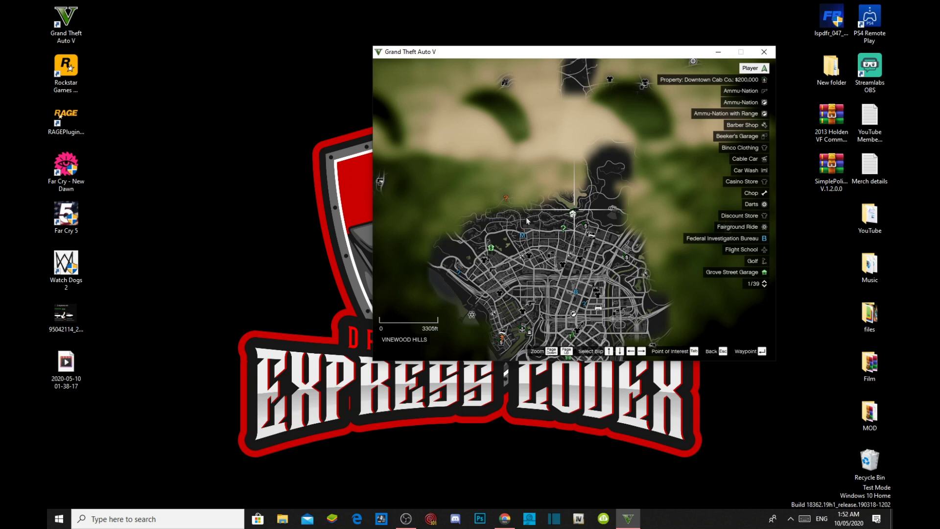
pyautogui.press('Escape')
pyautogui.press('Escape')
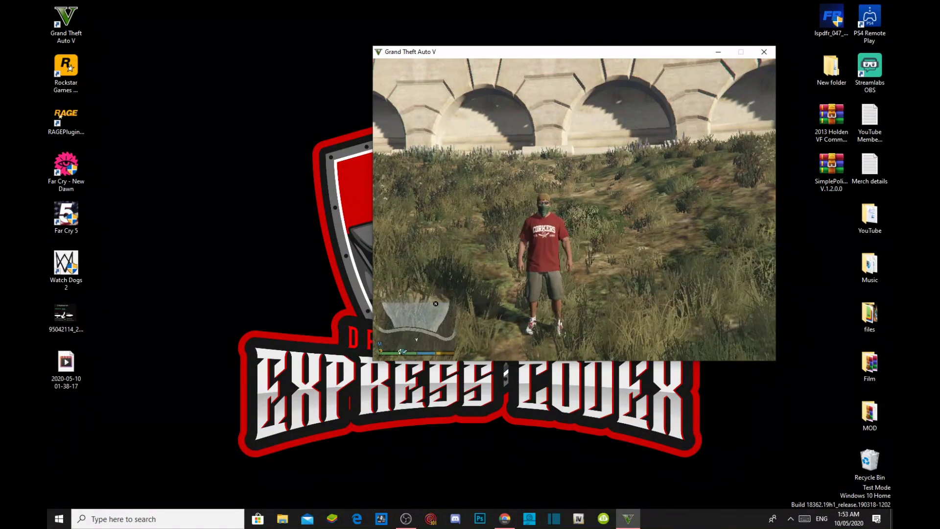
pyautogui.press('F7')
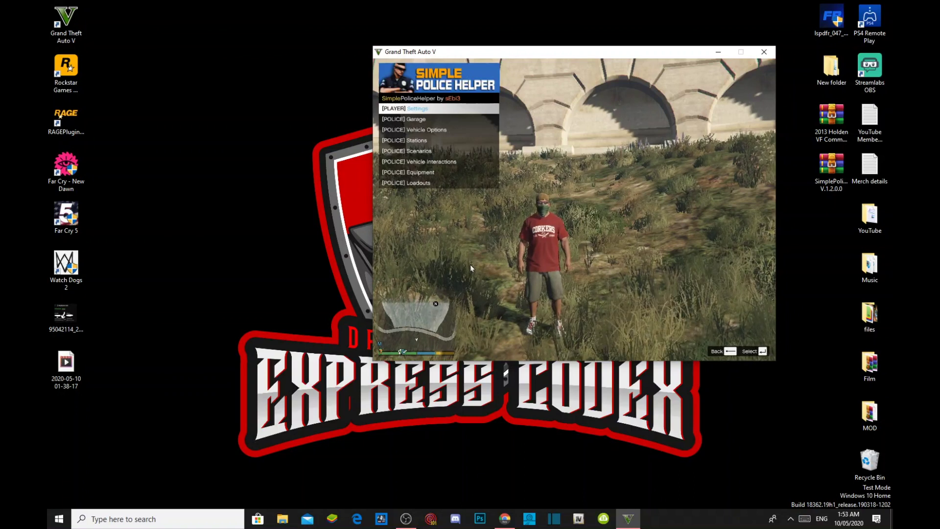
# - Examine the full health, full armor and everyone-ignoring-you options in the Player Settings, and return to the main mod menu
pyautogui.press('Down')
pyautogui.press('Up')
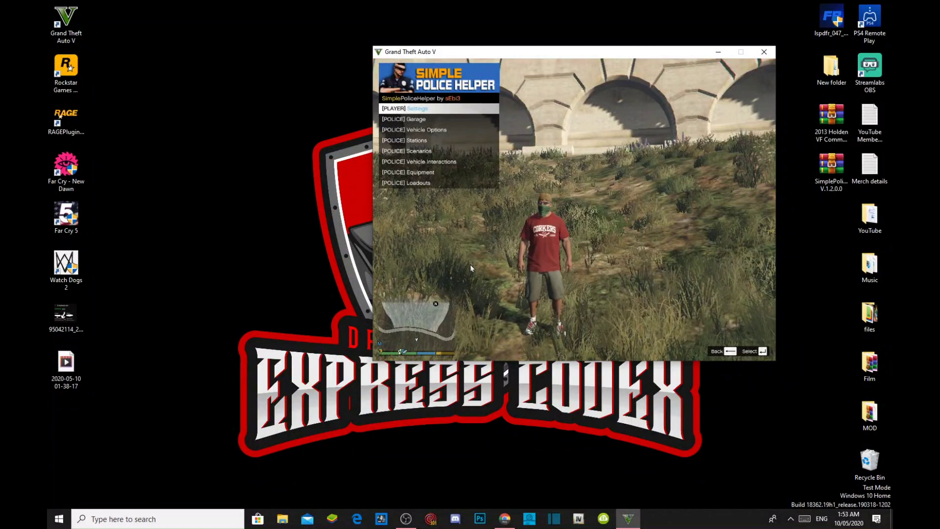
pyautogui.press('Return')
pyautogui.press('Up')
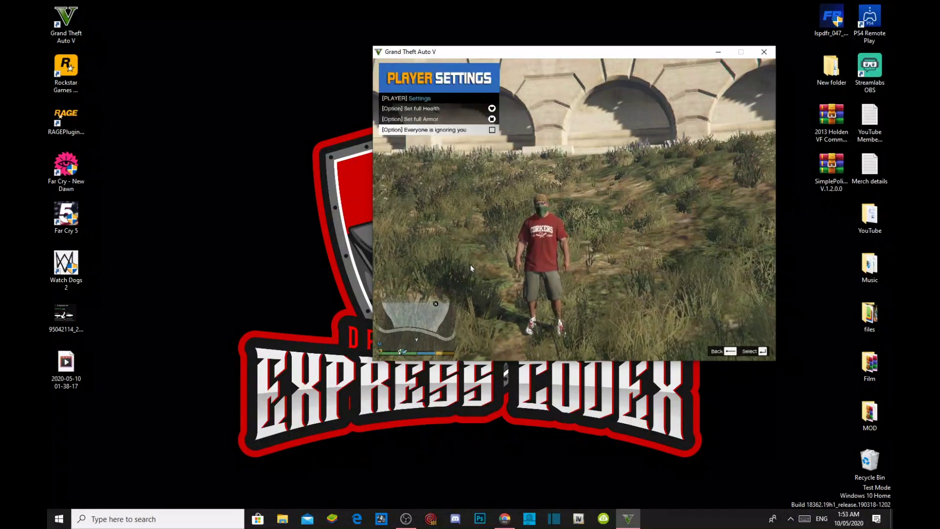
pyautogui.press('Down')
pyautogui.press('Down')
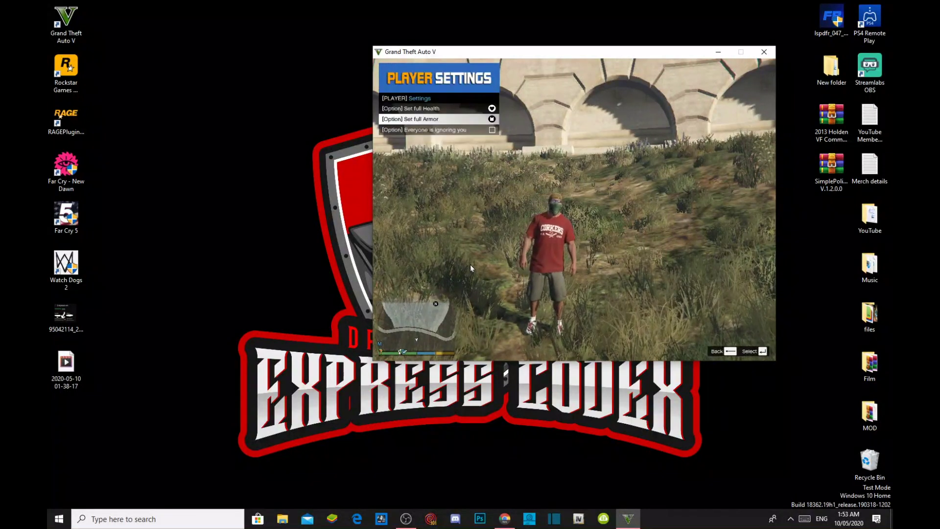
pyautogui.press('Up')
pyautogui.press('Down')
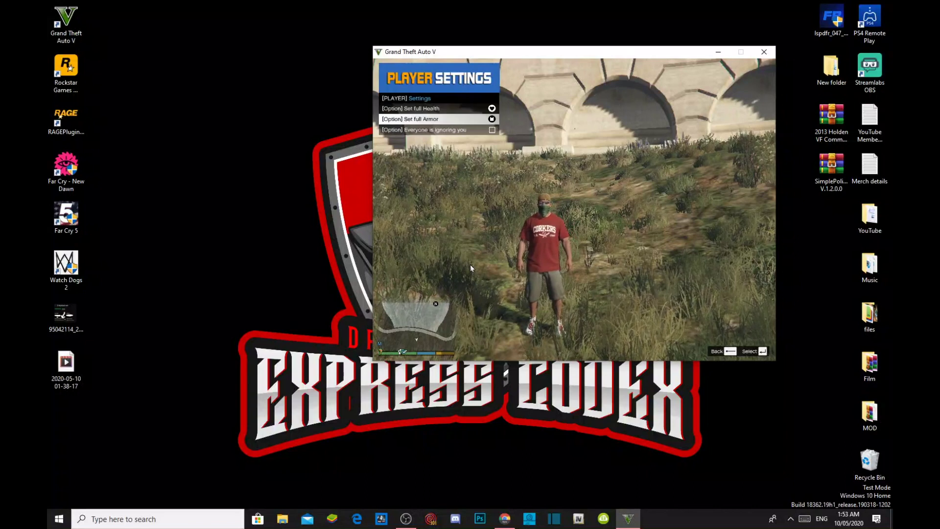
pyautogui.press('Down')
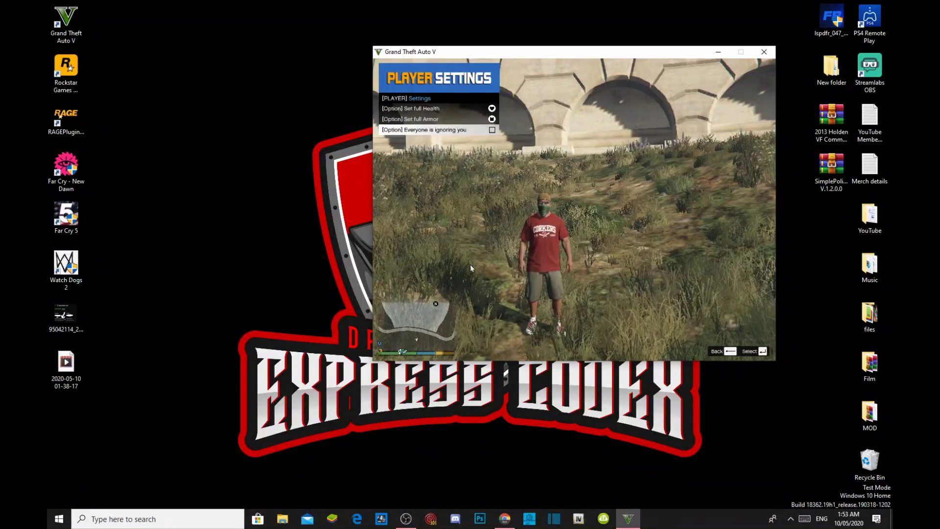
pyautogui.press('BackSpace')
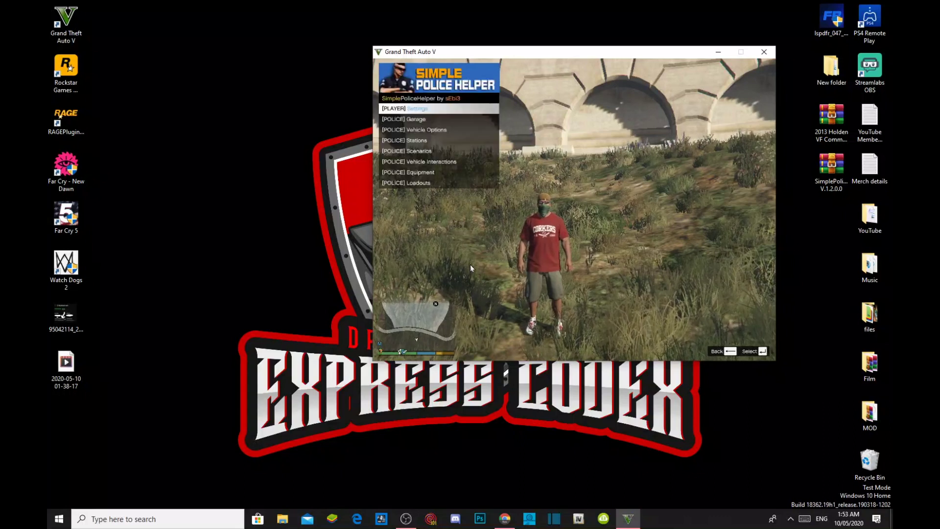
# - Spawn a Police Bike from the police Garage and get off it
pyautogui.press('Down')
pyautogui.press('Return')
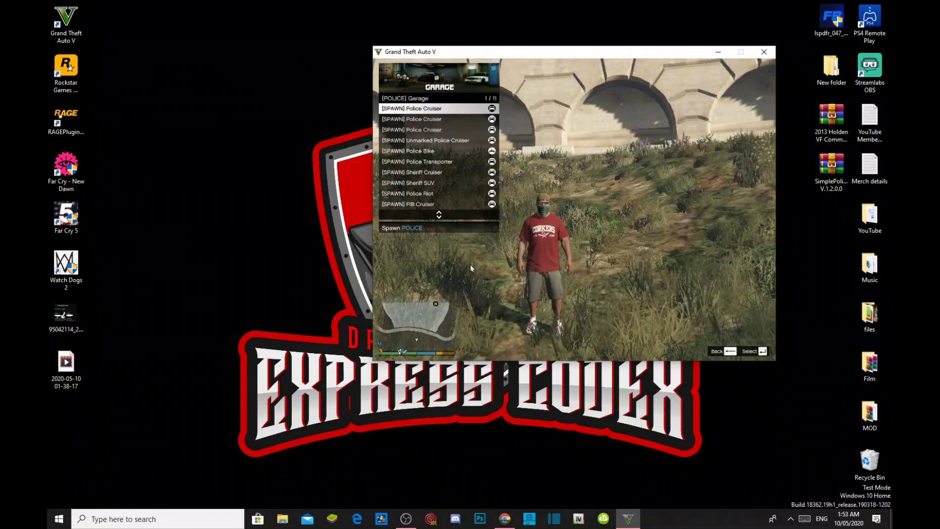
pyautogui.press('Down')
pyautogui.press('Down')
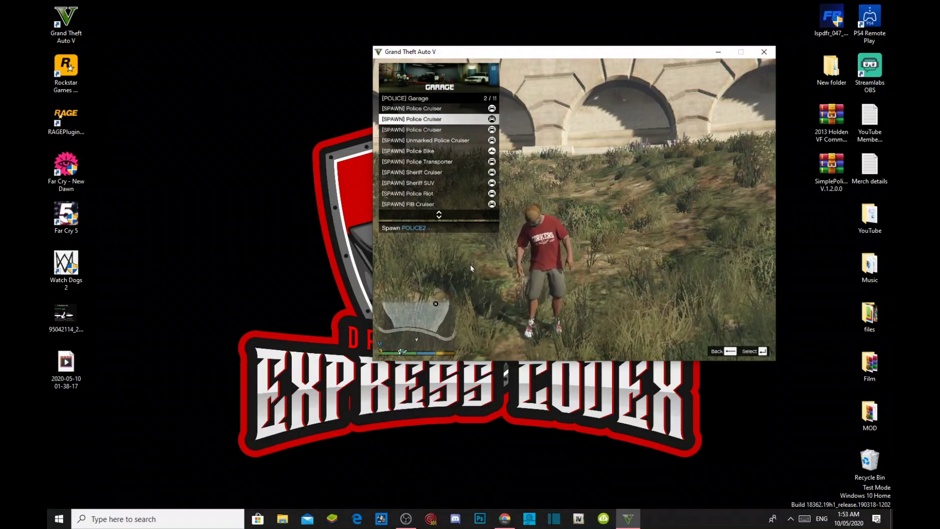
pyautogui.press('Down')
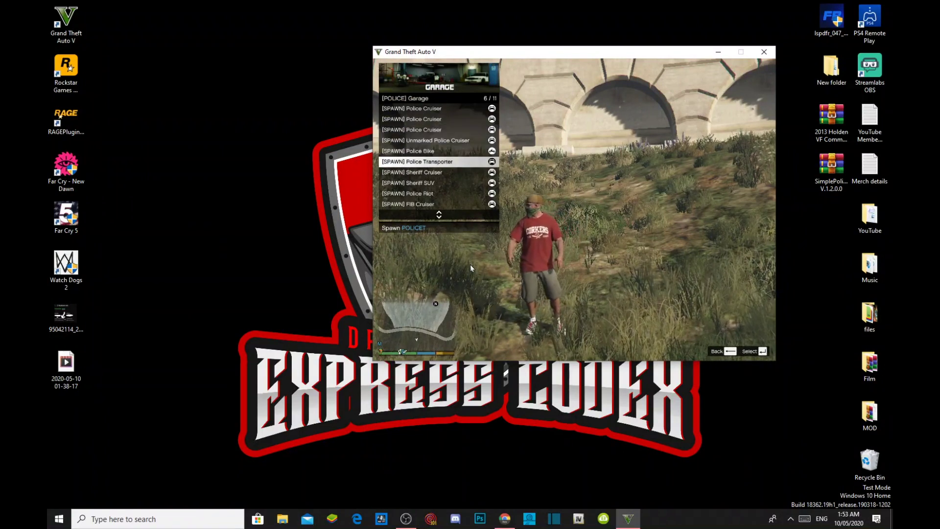
pyautogui.press('Down')
pyautogui.press('Return')
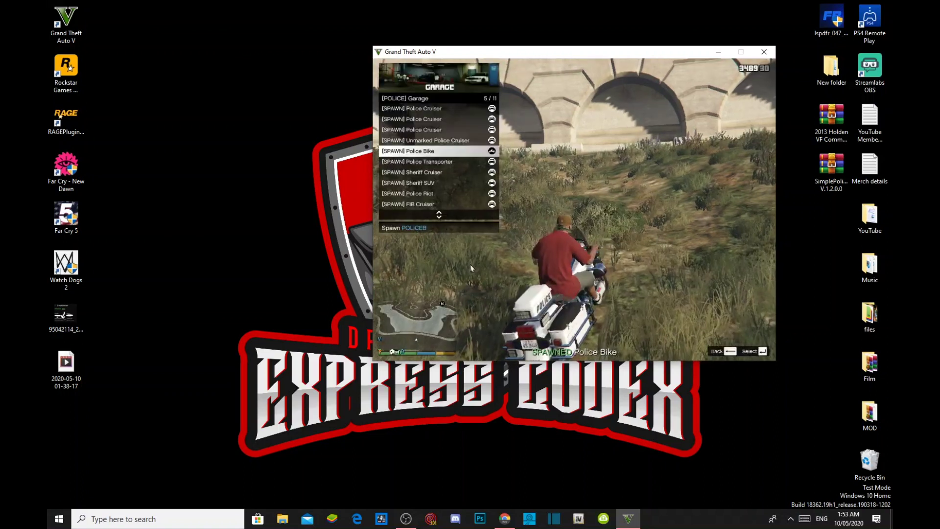
pyautogui.press('BackSpace')
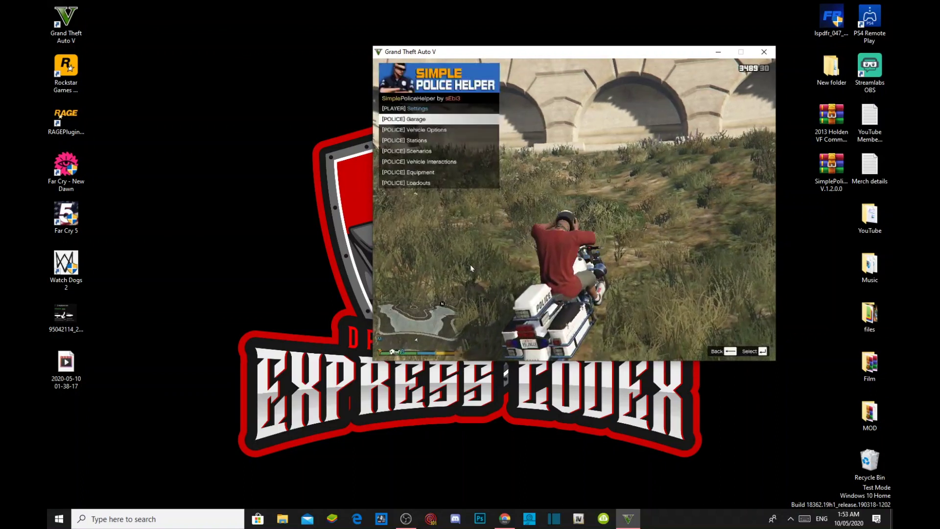
pyautogui.press('BackSpace')
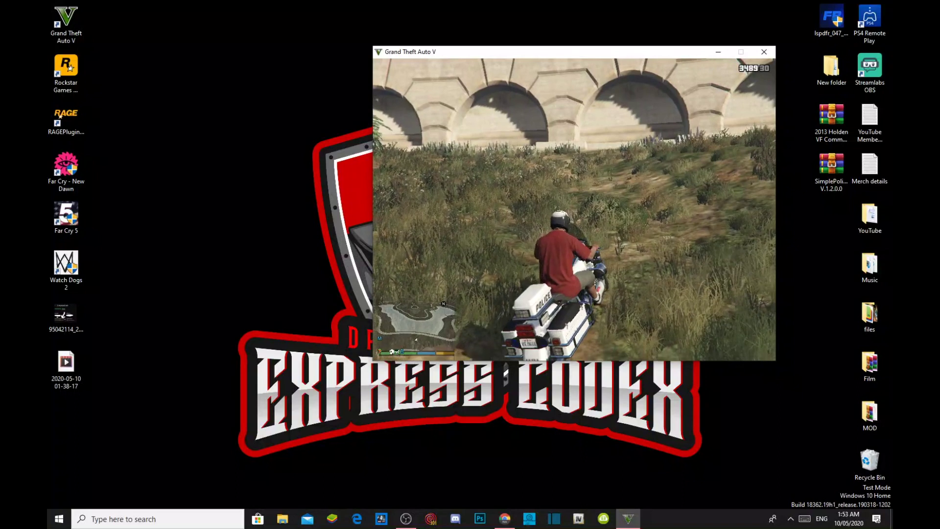
pyautogui.press('f')
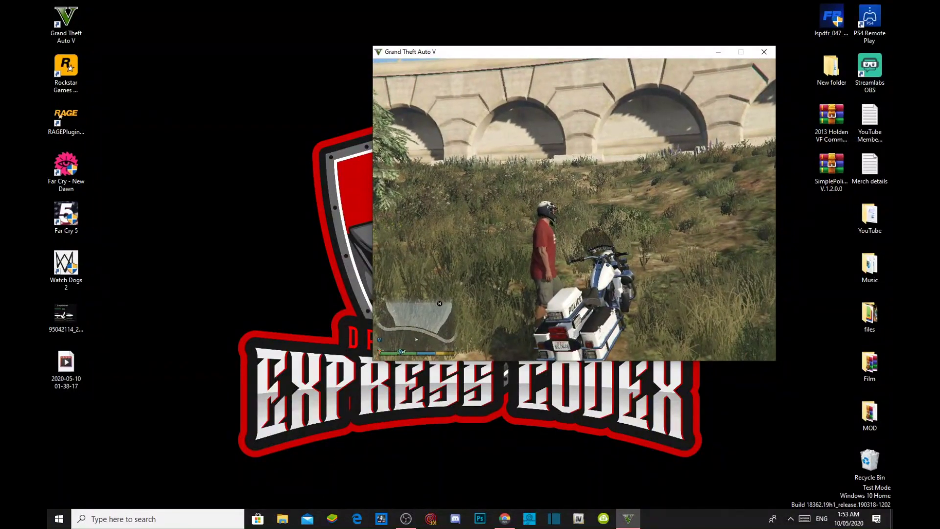
# - Examine the repair, clean, delete and tuning options in the police Vehicle Options, and return to the main mod menu
pyautogui.press('F7')
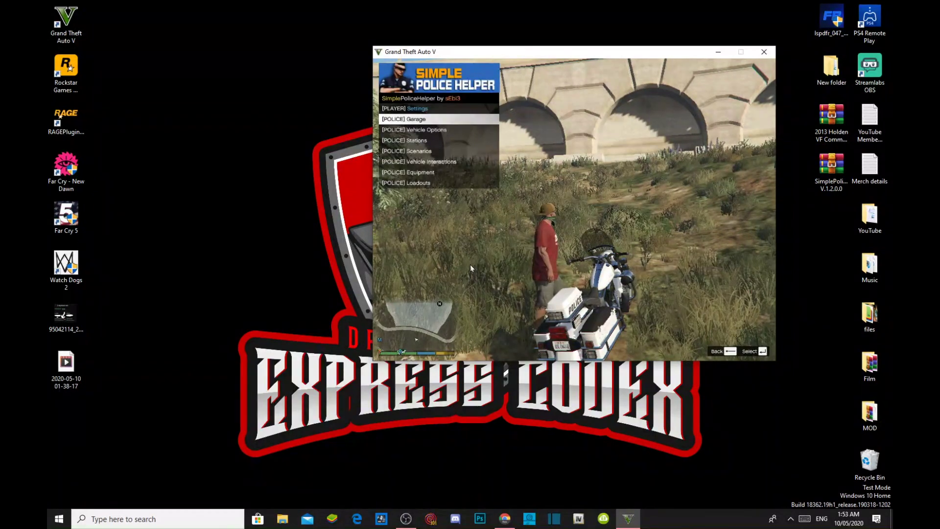
pyautogui.press('Down')
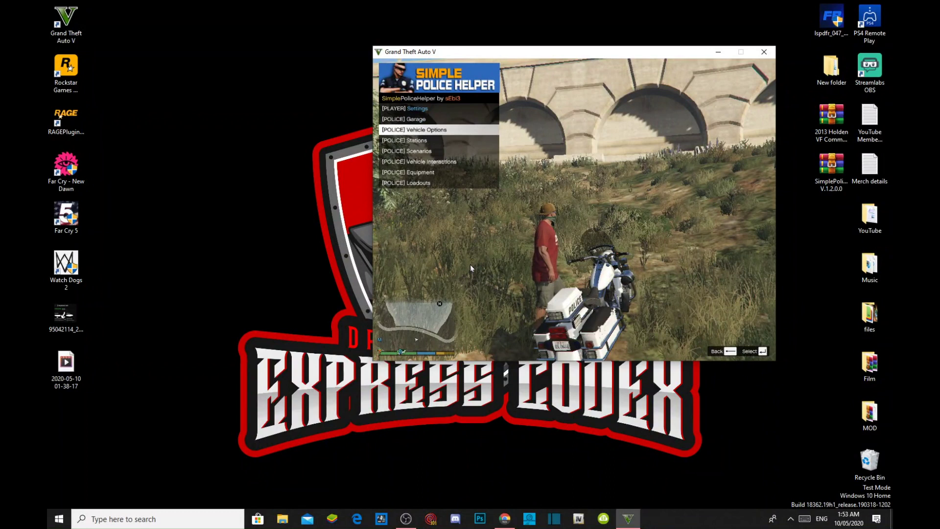
pyautogui.press('Return')
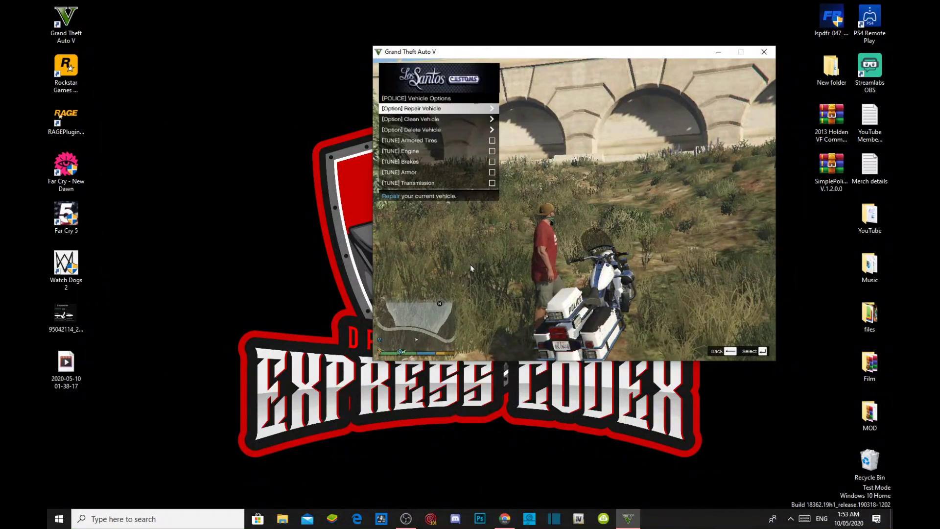
pyautogui.press('Down')
pyautogui.press('Down')
pyautogui.press('Down')
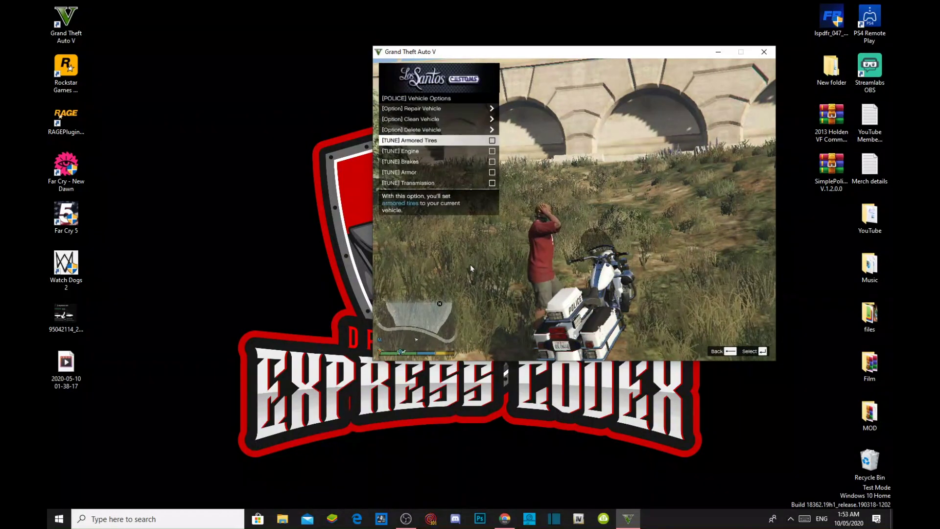
pyautogui.press('Up')
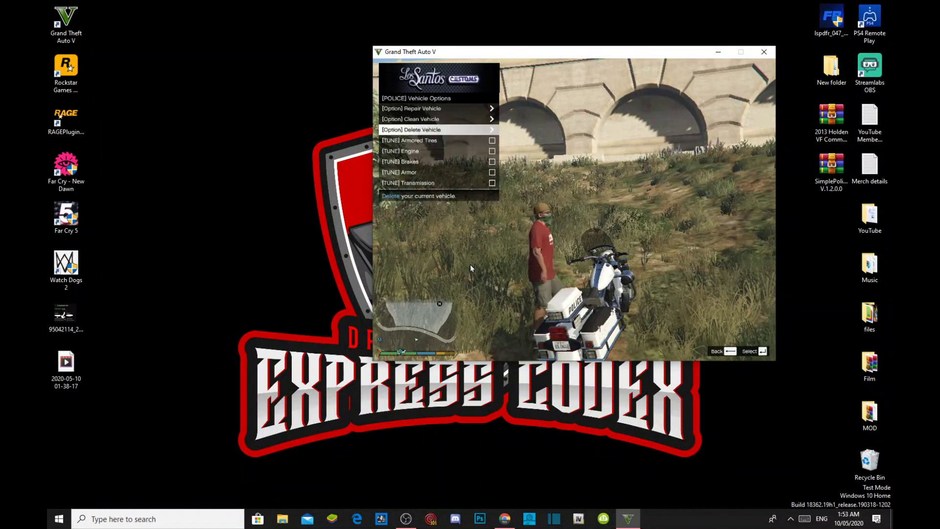
pyautogui.press('Down')
pyautogui.press('Down')
pyautogui.press('Down')
pyautogui.press('Down')
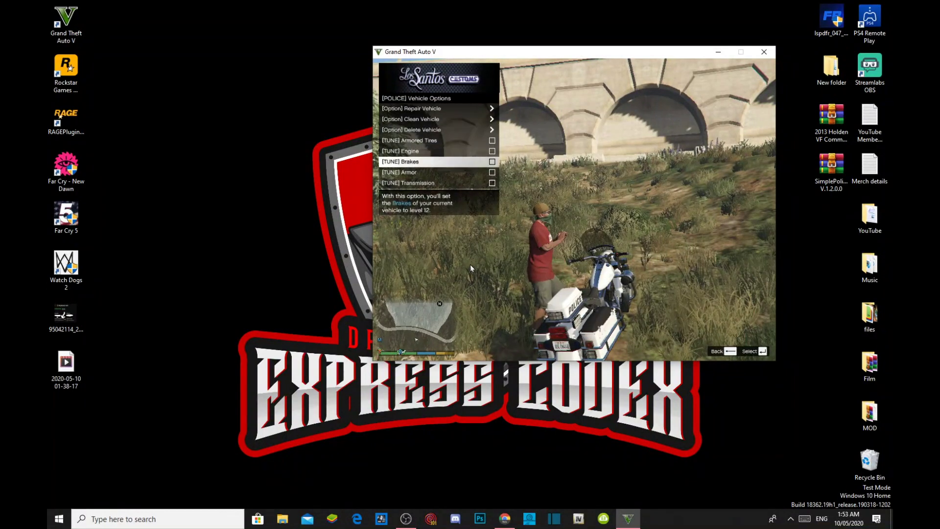
pyautogui.press('Down')
pyautogui.press('Down')
pyautogui.press('Down')
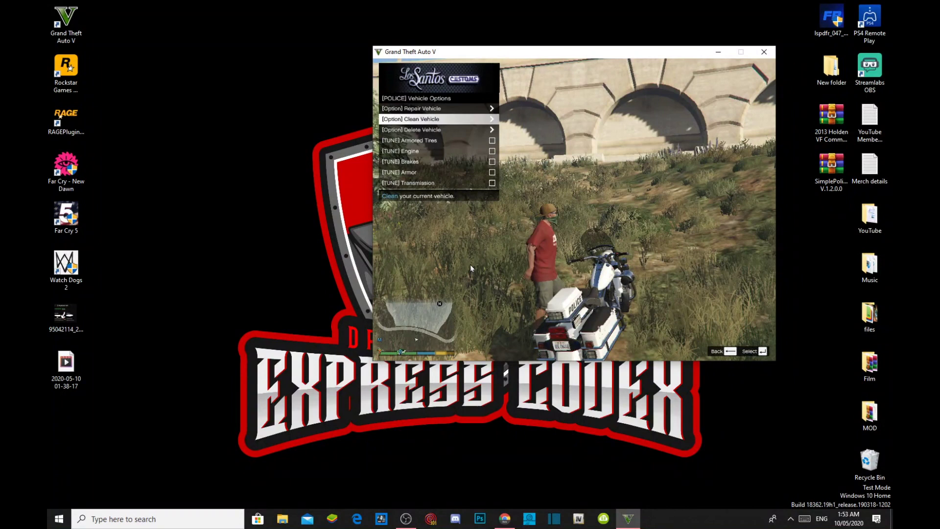
pyautogui.press('BackSpace')
# - Browse the teleport destinations in the police Stations list, including Paleto Bay Sheriff's Office
pyautogui.press('Down')
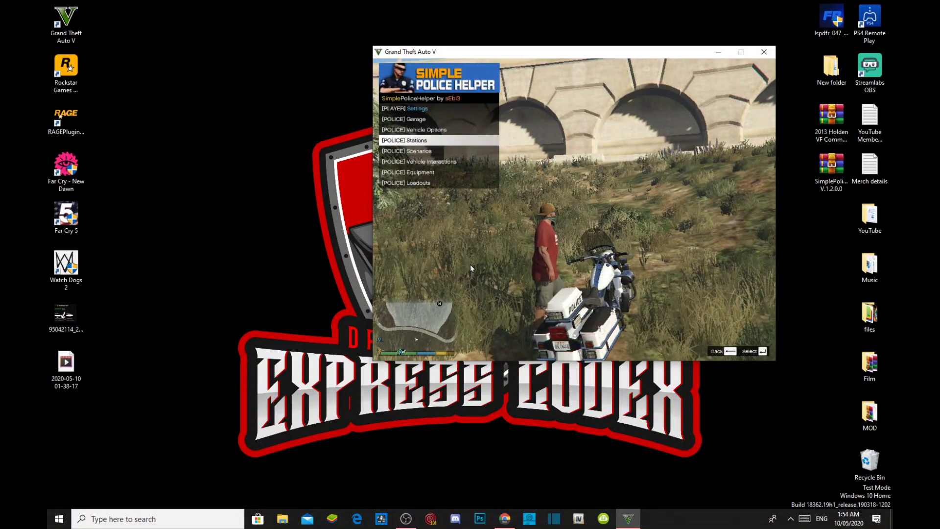
pyautogui.press('Return')
pyautogui.press('Down')
pyautogui.press('Down')
pyautogui.press('Down')
pyautogui.press('Down')
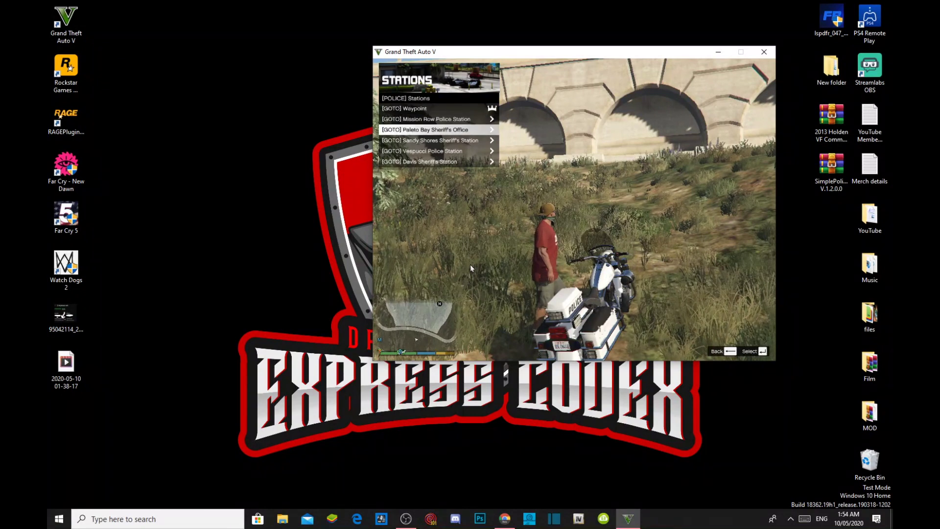
pyautogui.press('Return')
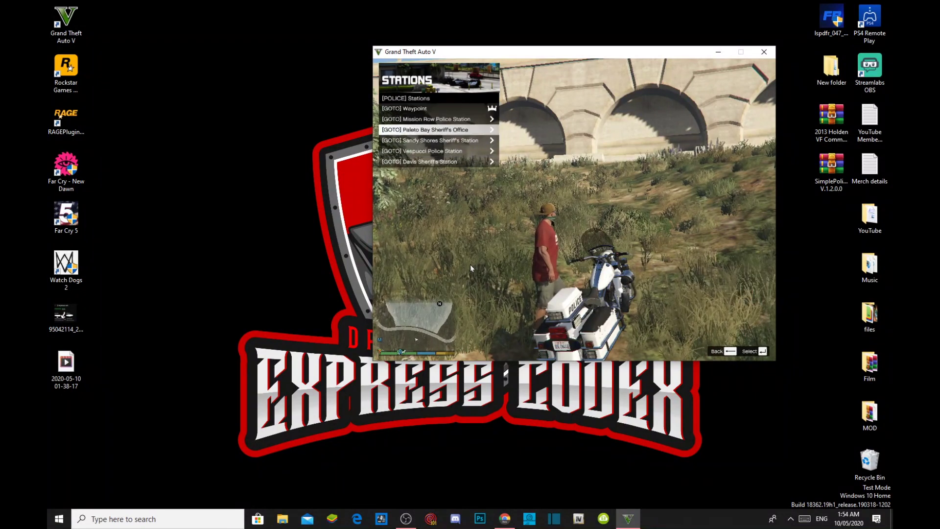